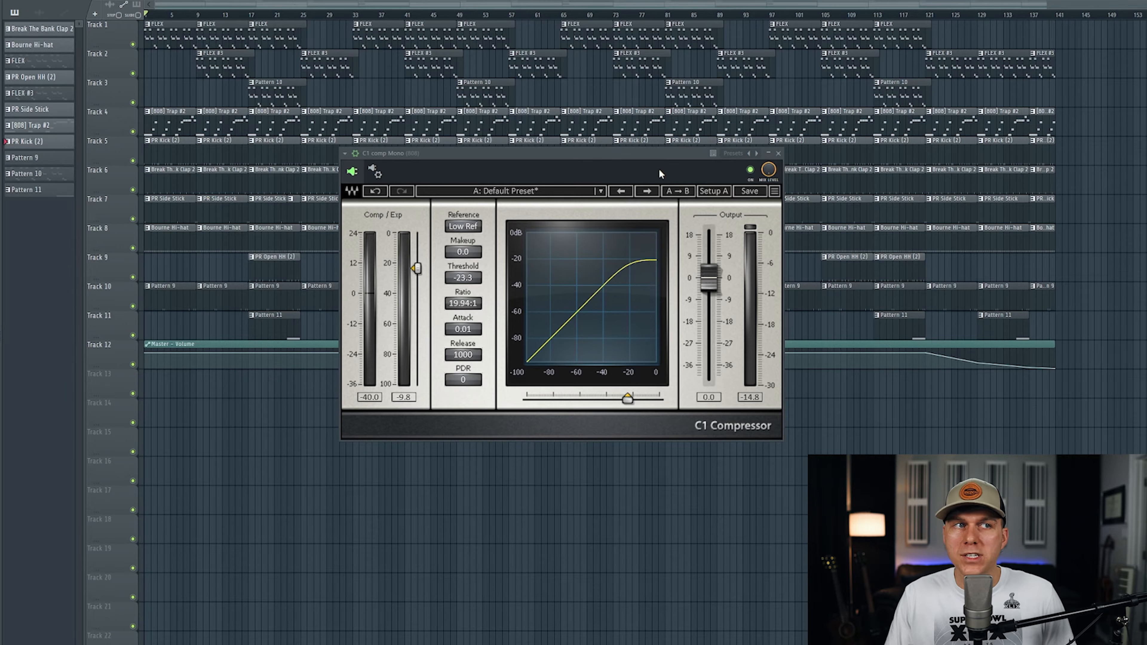
Inspect the Kick and 808 mixer tracks, and open the C1 comp Mono compressor on the 808 track
key(F9)
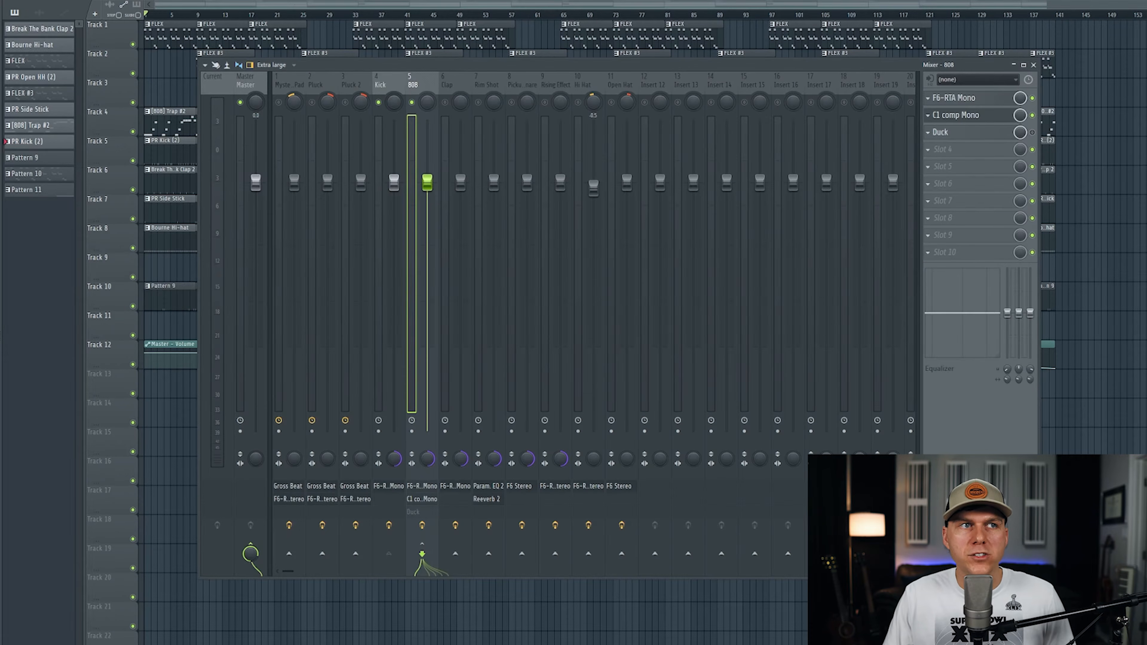
click(394, 84)
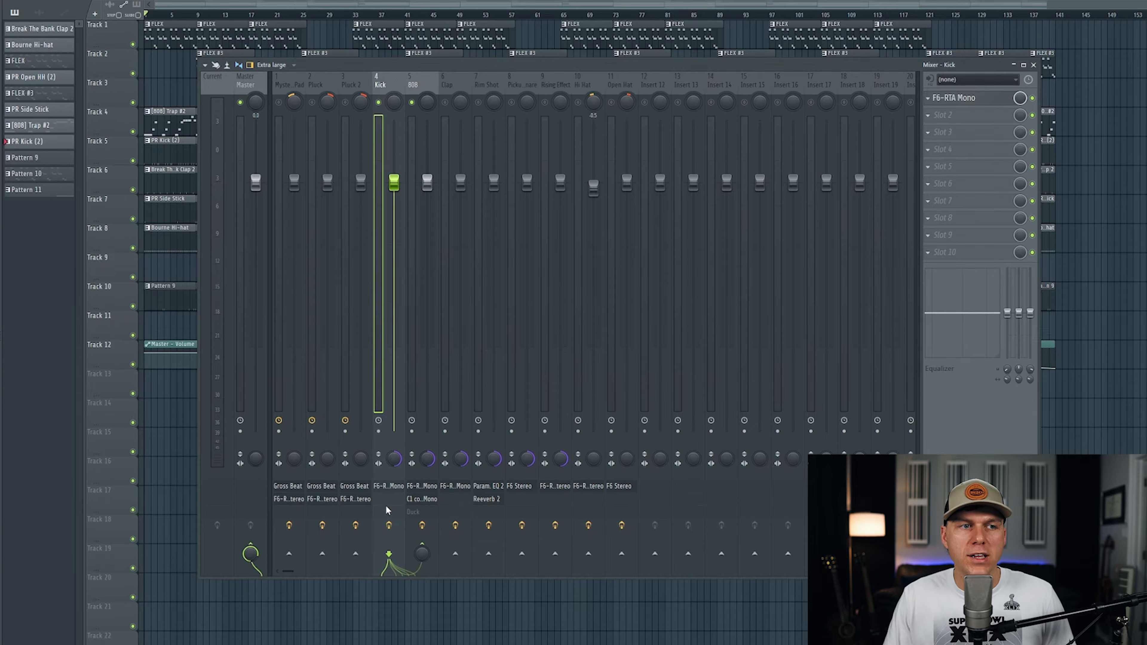
click(429, 83)
click(974, 115)
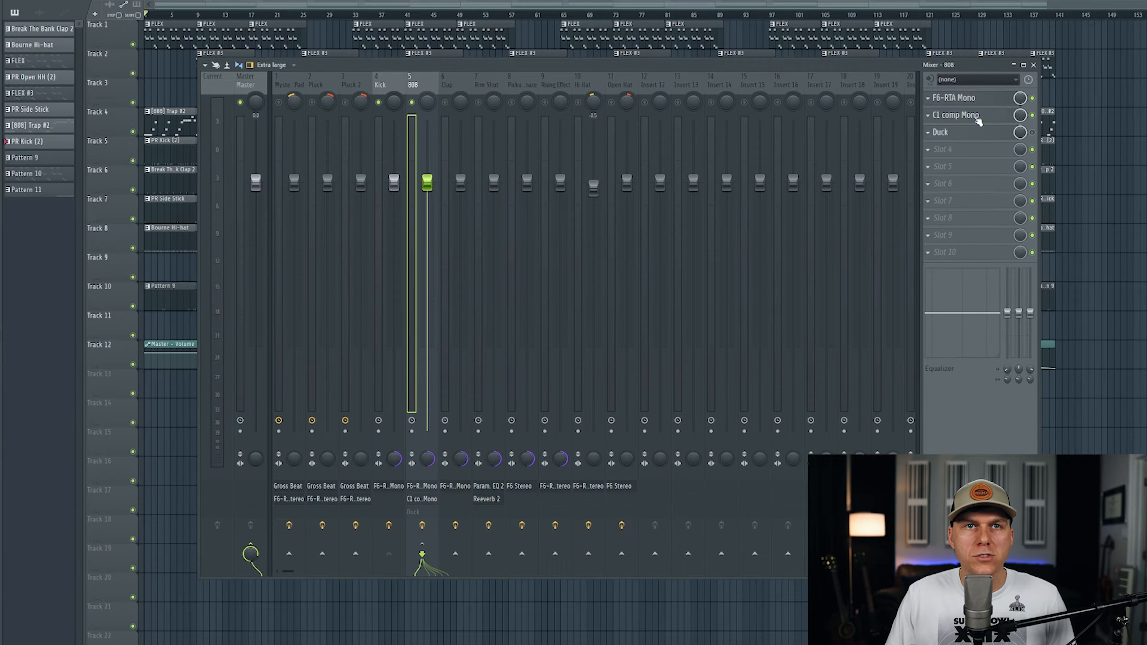
click(1034, 65)
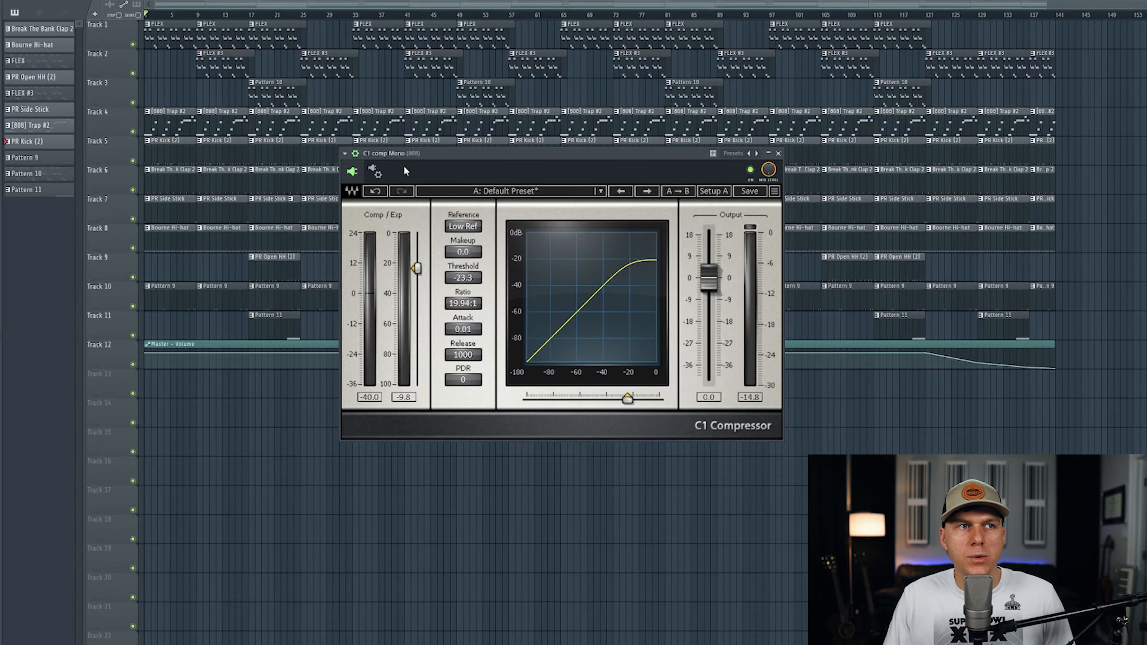
Choose Kick as the source for the C1 compressor's Mono Aux In and return to the compressor's controls
click(378, 172)
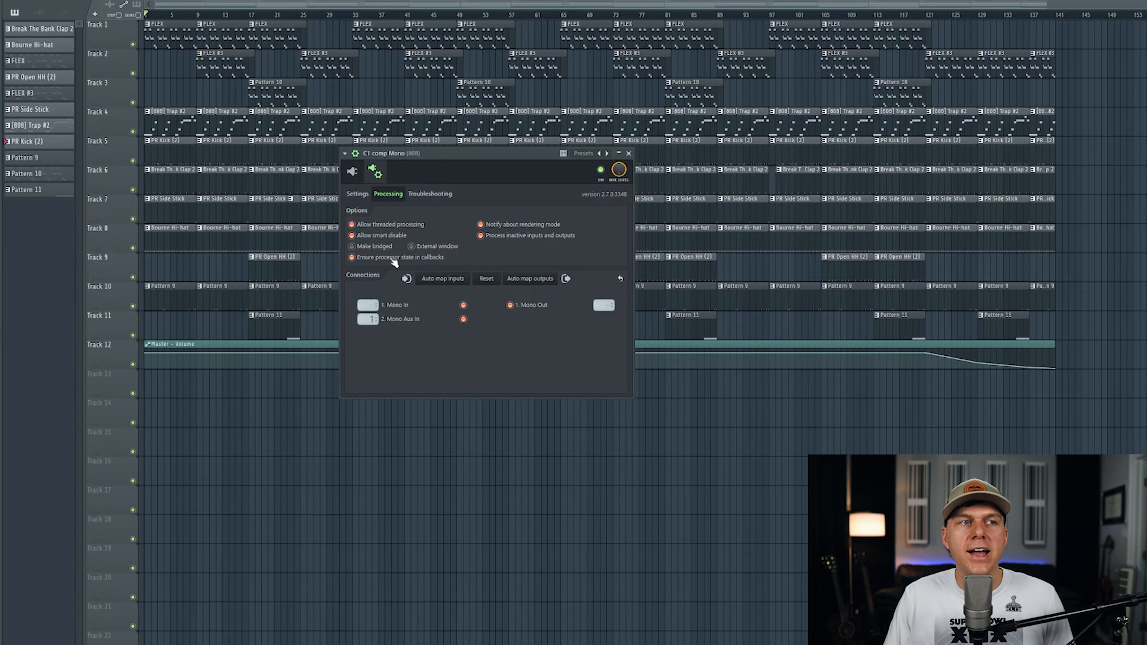
click(369, 319)
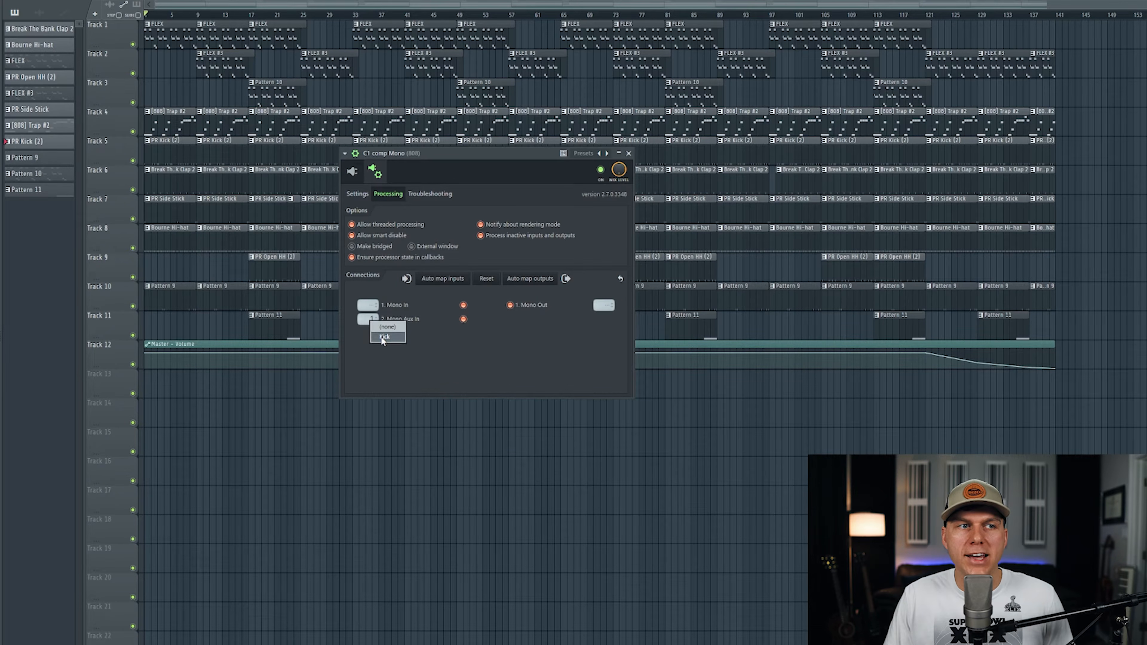
click(352, 173)
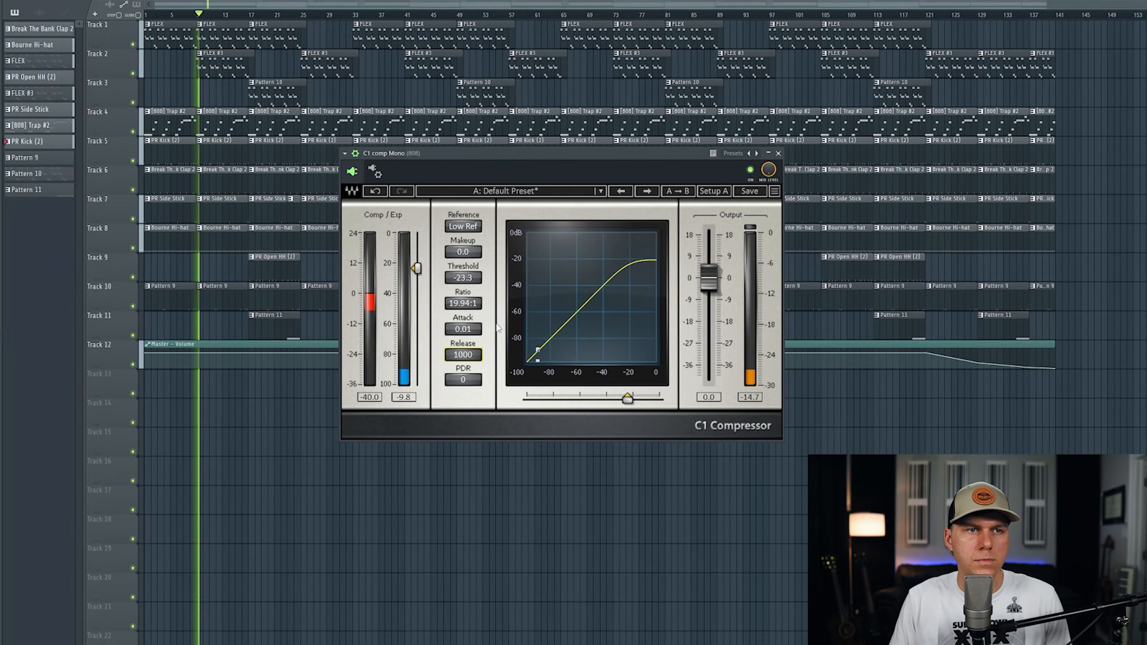
Shorten the C1 compressor's release to 44 while auditioning the kick and 808, and stop playback
key(space)
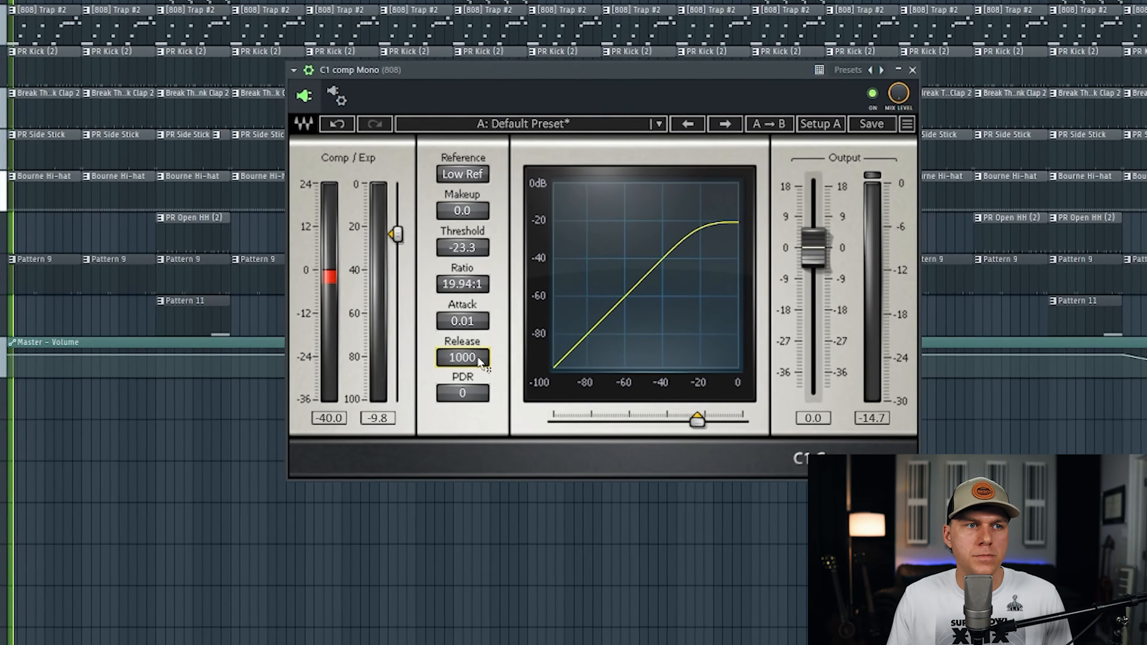
mouse_move(472, 355)
mouse_down()
mouse_move(472, 370)
mouse_move(462, 360)
mouse_move(471, 378)
mouse_move(471, 365)
mouse_up()
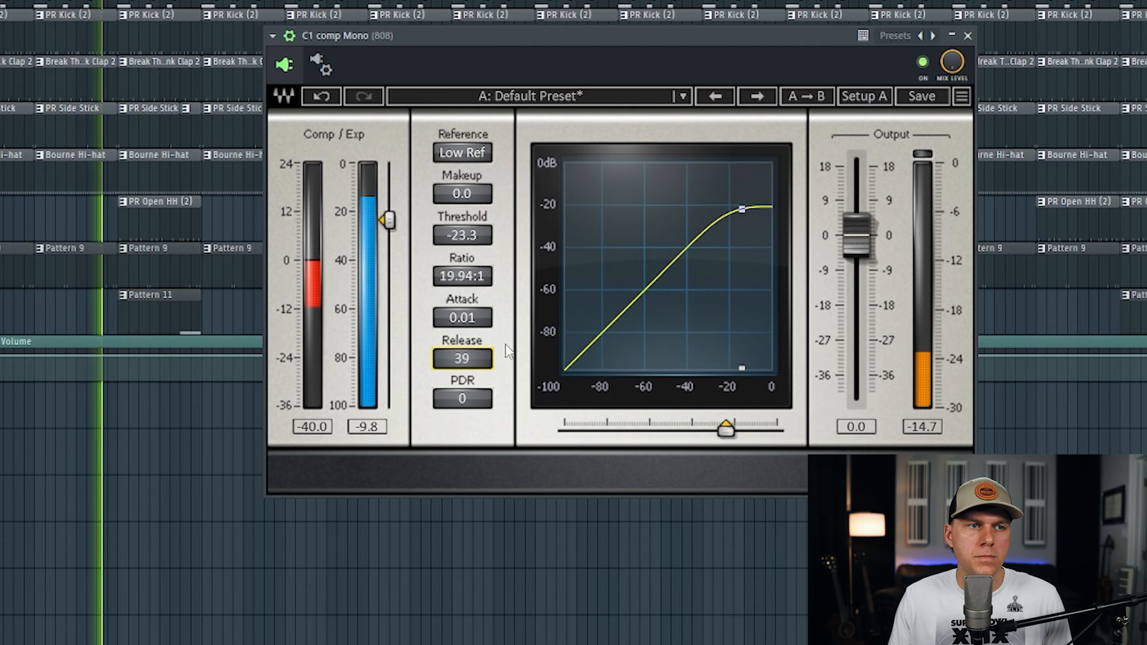
drag(474, 361, 474, 356)
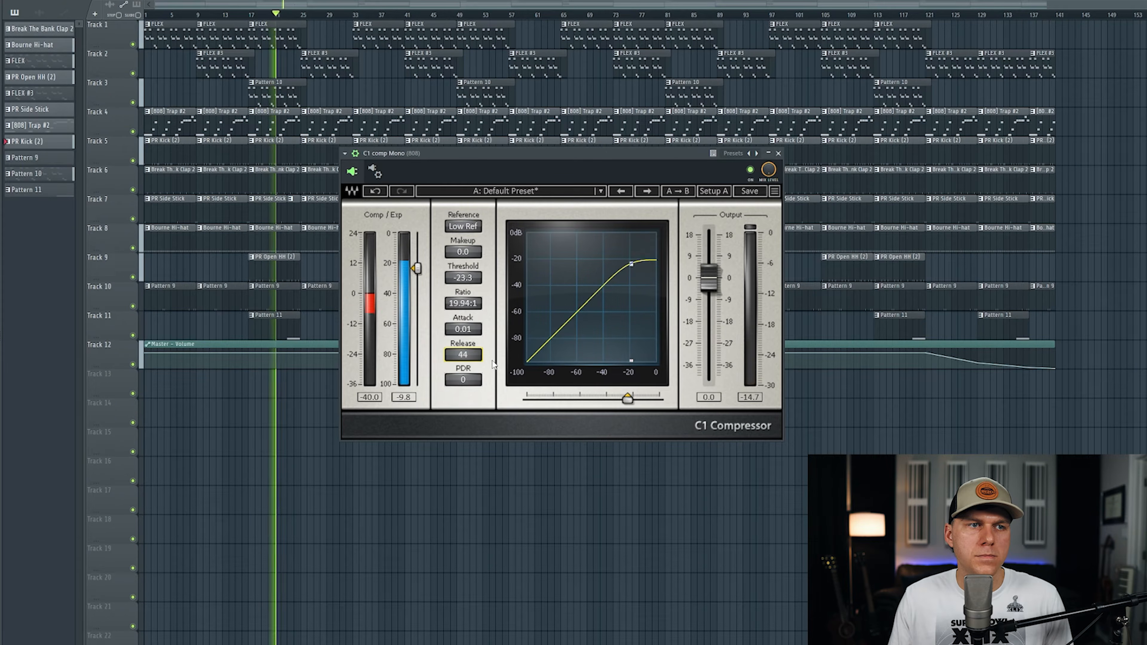
key(space)
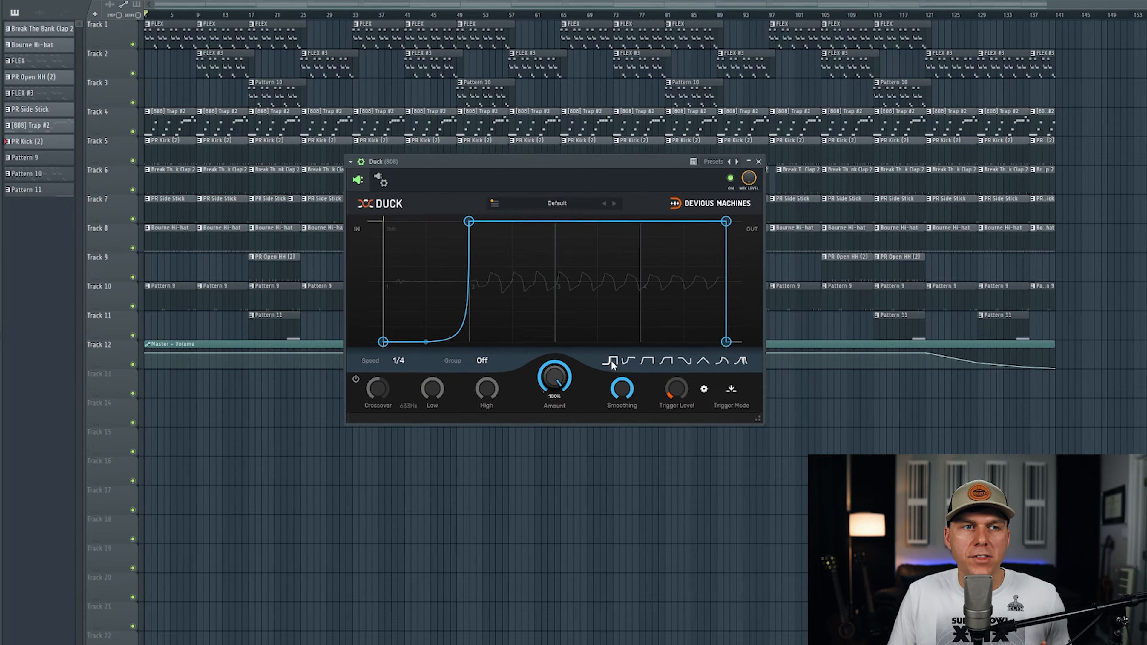
Try Duck's preset envelope shapes on the 808 and settle on the first shape with the steep rise
click(627, 361)
click(646, 361)
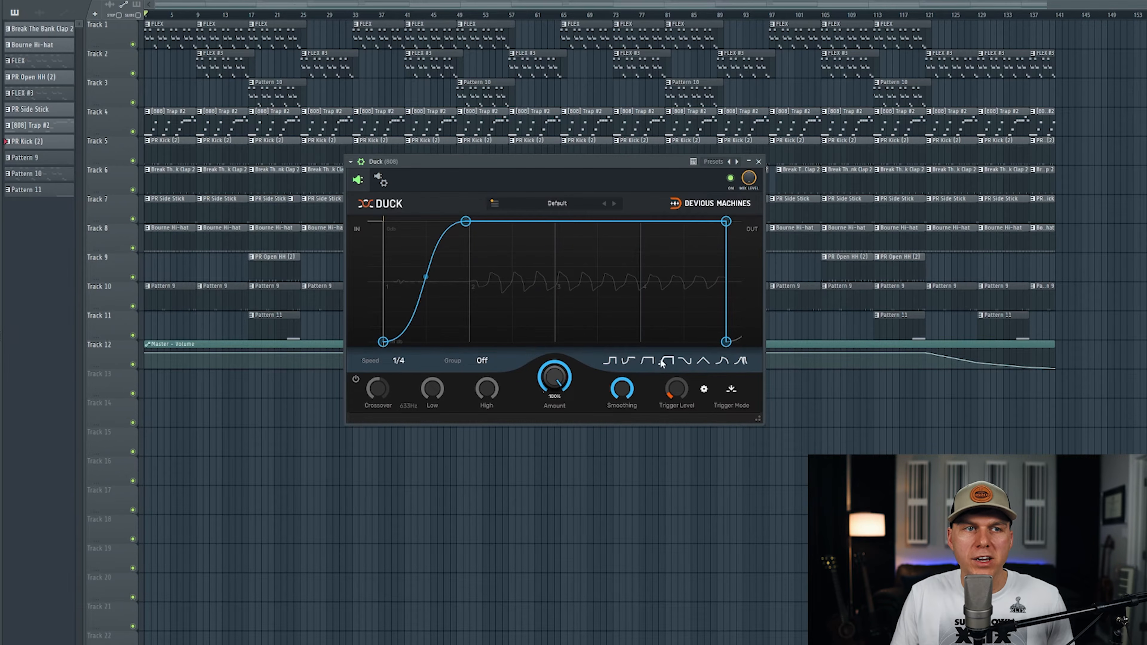
click(666, 361)
click(685, 361)
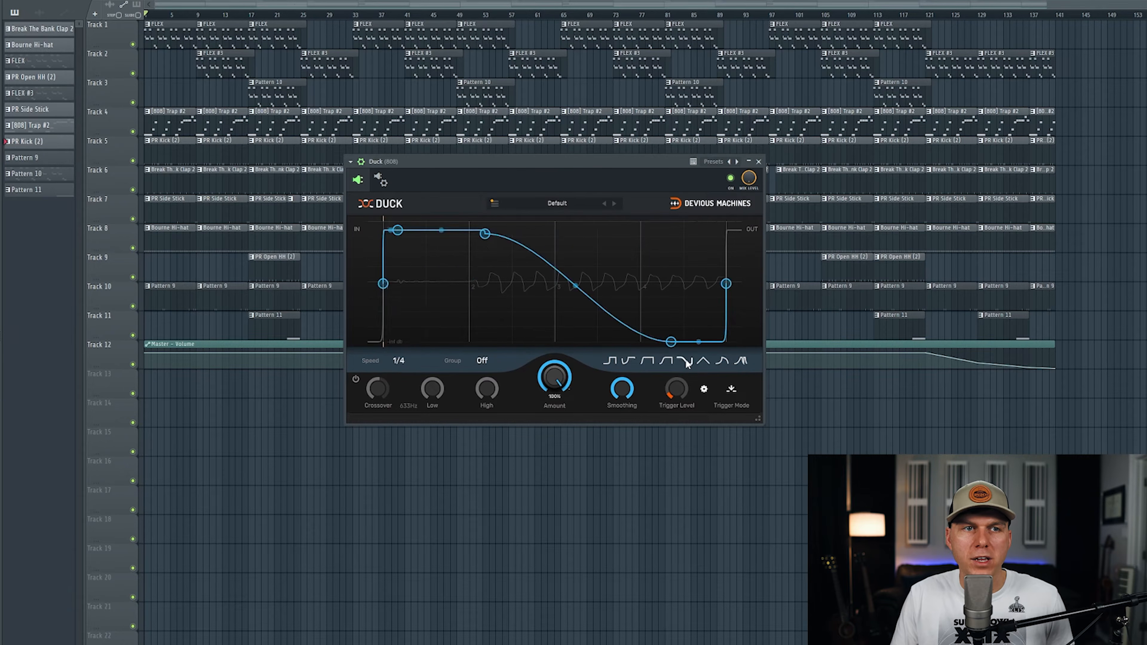
click(703, 362)
click(611, 361)
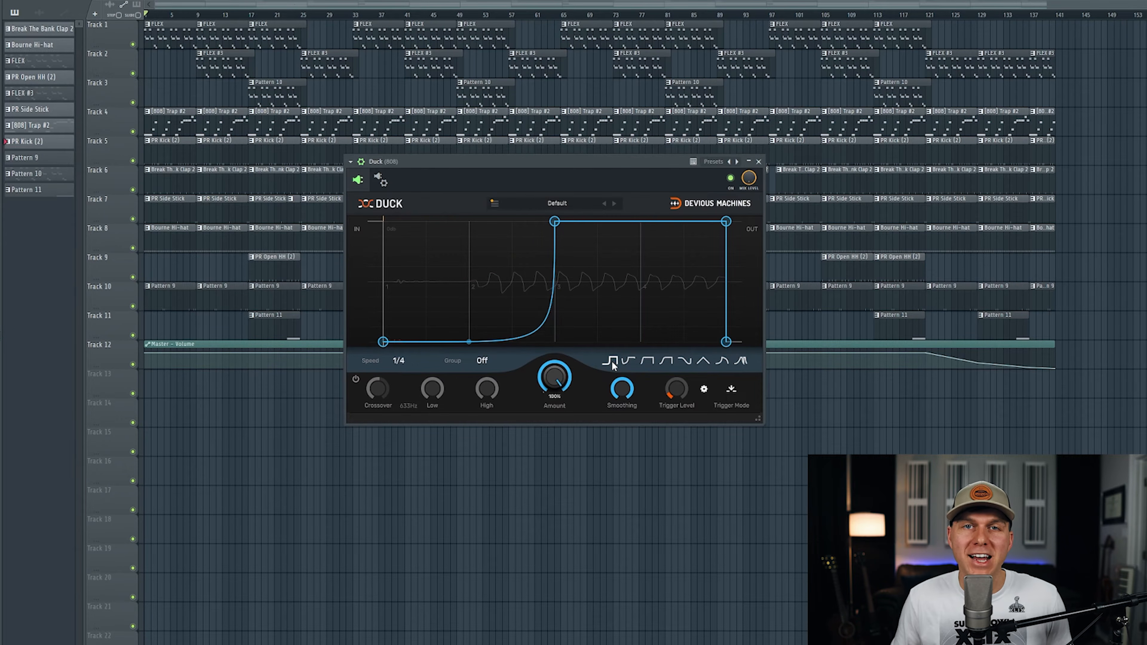
Add a point on the envelope's rising curve, raise it to about mid-height, and bend the first segment upward
double_click(534, 331)
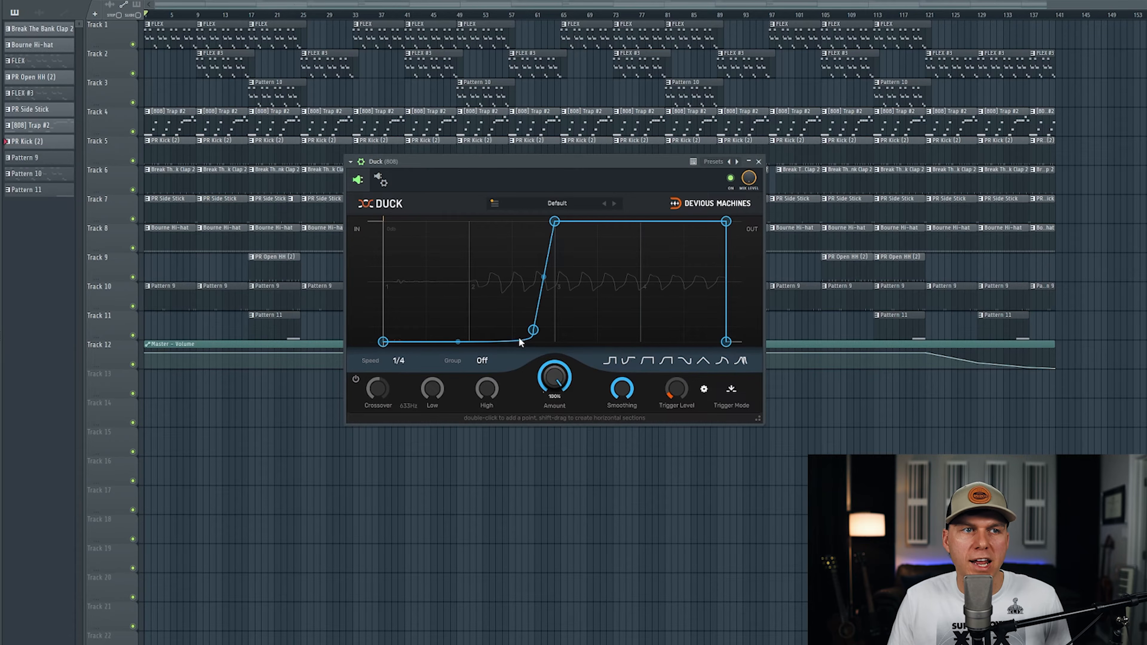
drag(541, 332, 533, 296)
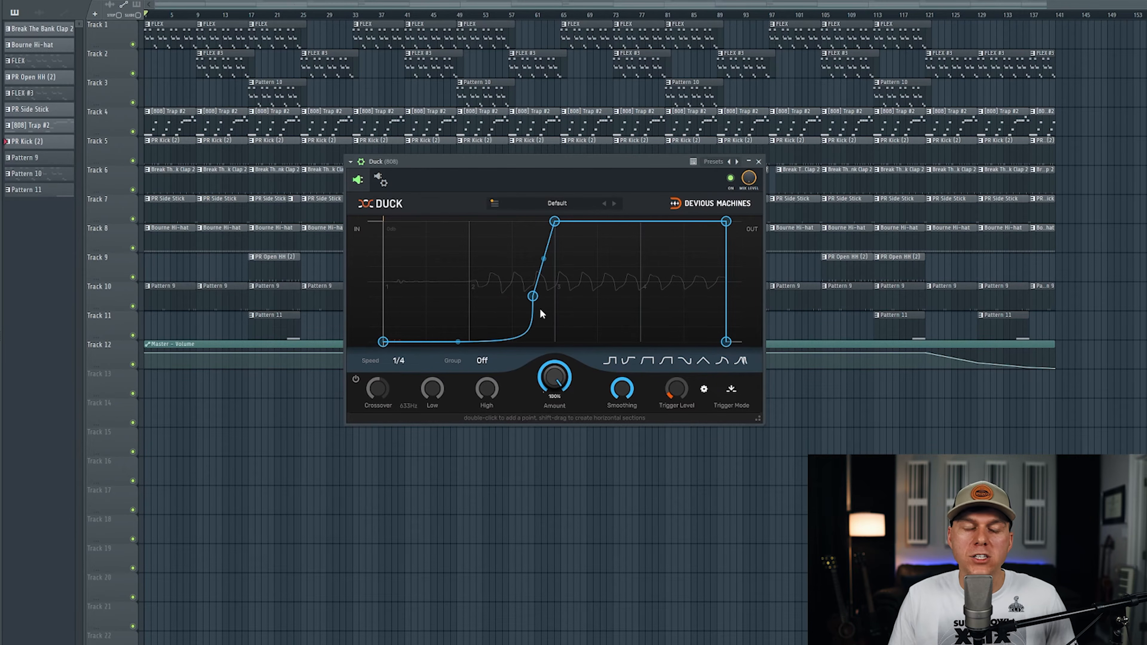
mouse_move(458, 340)
mouse_down()
mouse_move(458, 309)
mouse_move(458, 333)
mouse_up()
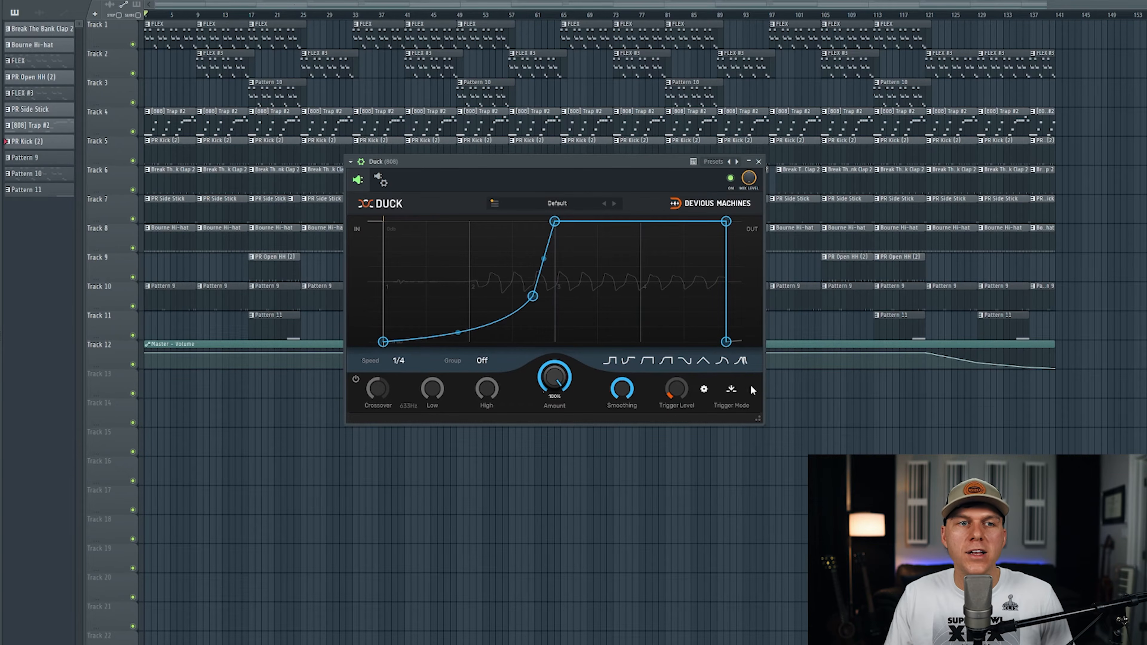
Set Duck's trigger mode to Sidechain and raise the trigger level slightly, keeping the amount at 100%
click(732, 389)
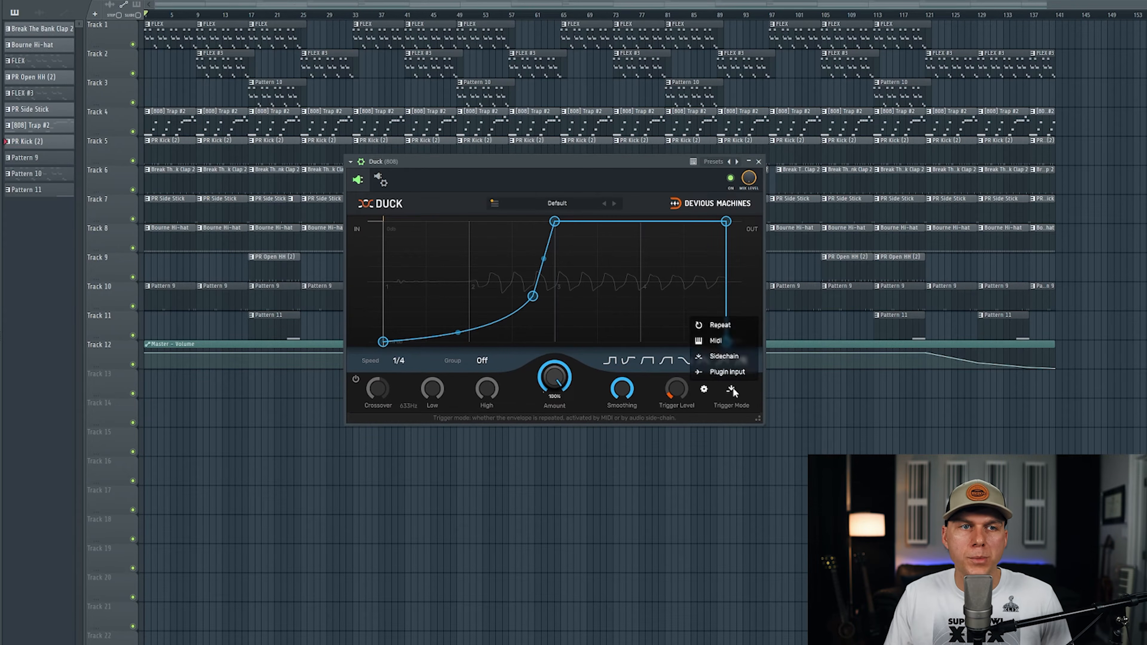
click(734, 358)
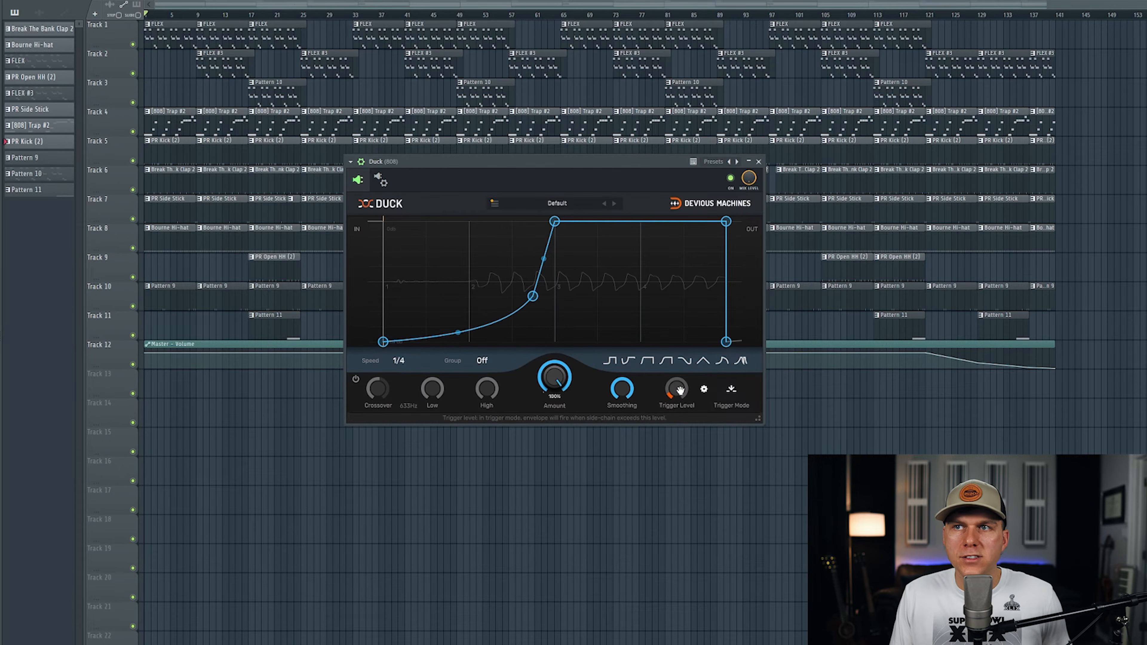
drag(678, 390, 678, 378)
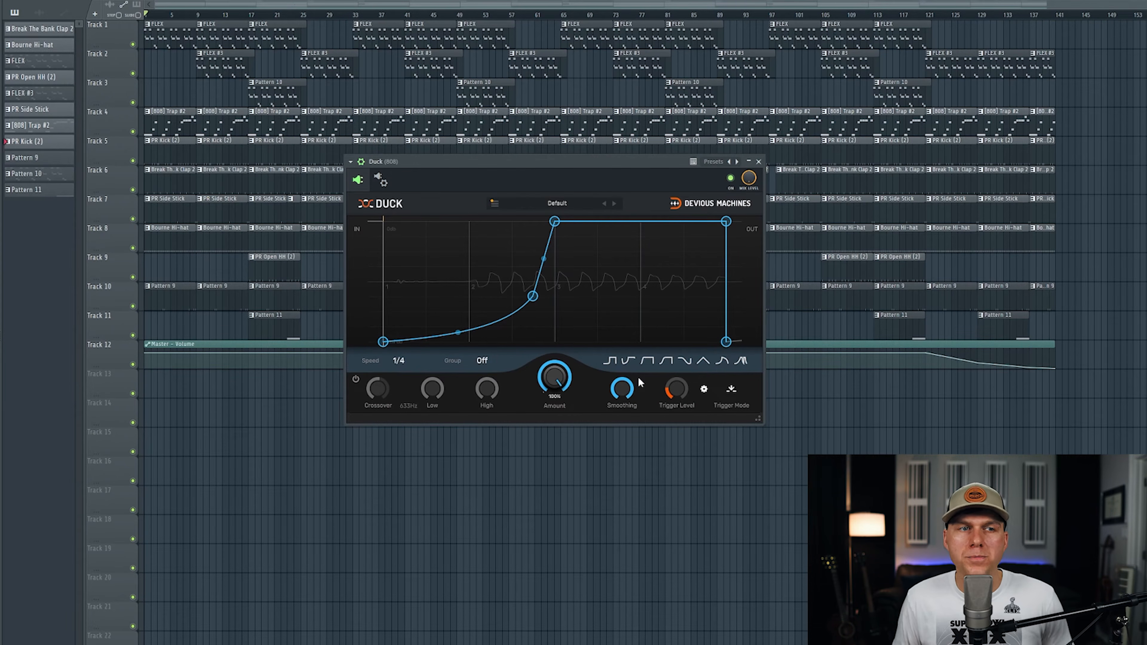
mouse_move(555, 377)
mouse_down()
mouse_move(555, 396)
mouse_move(558, 376)
mouse_up()
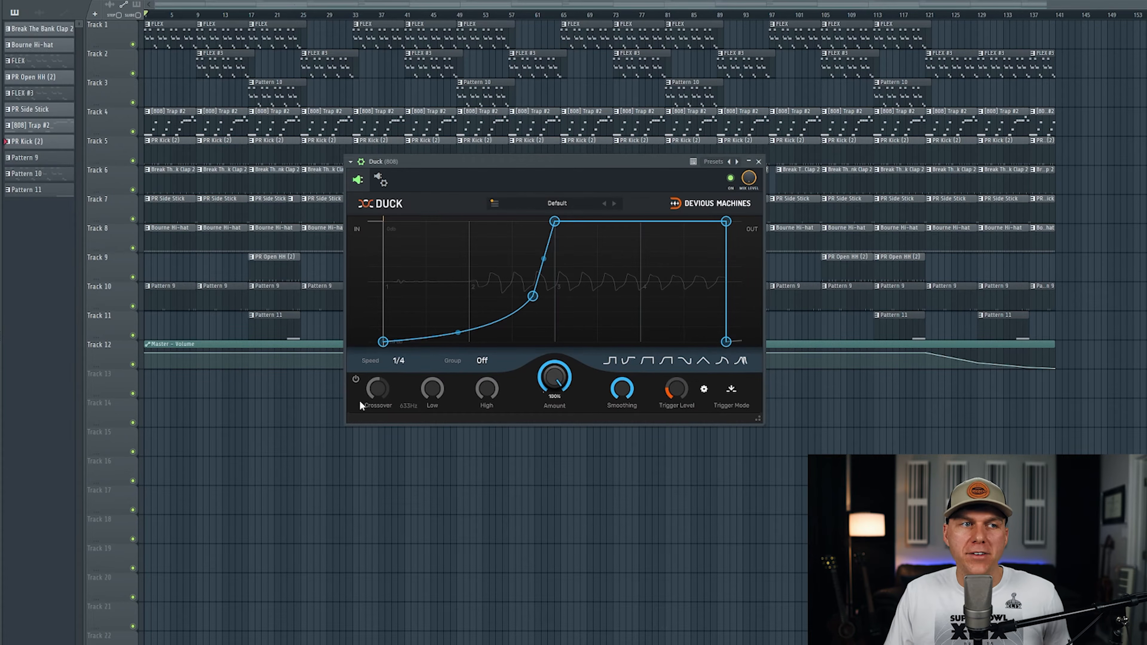
Enable Duck's split-band mode, lower the crossover to 529 Hz and reduce the High amount, and switch split-band mode off again
click(356, 379)
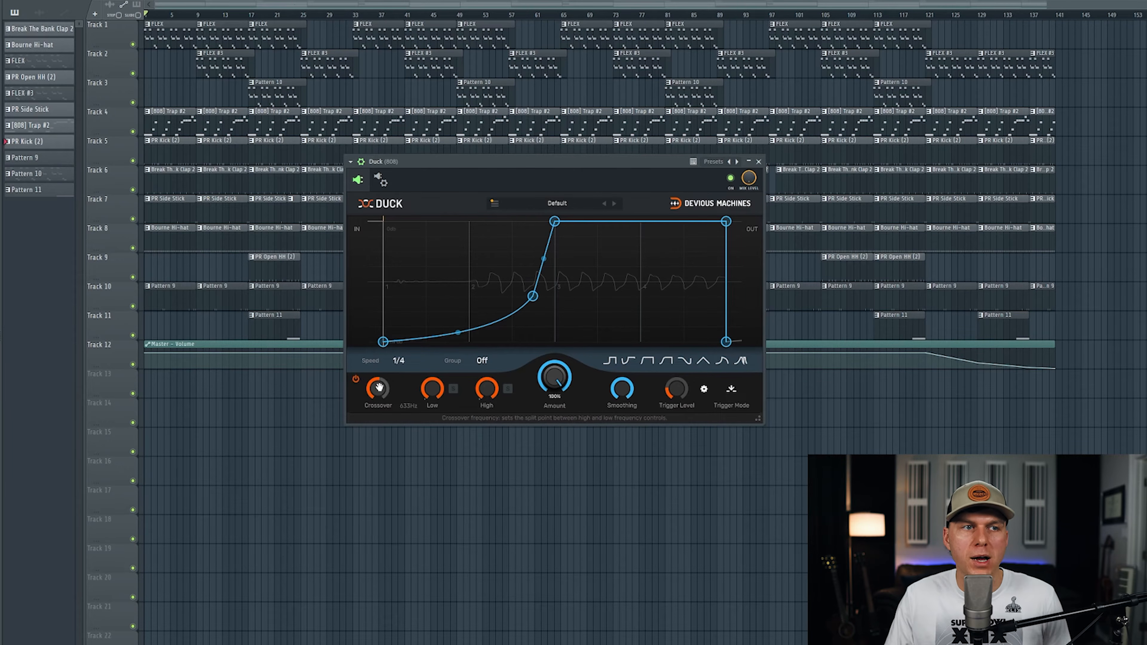
mouse_move(382, 390)
mouse_down()
mouse_move(382, 372)
mouse_move(377, 387)
mouse_up()
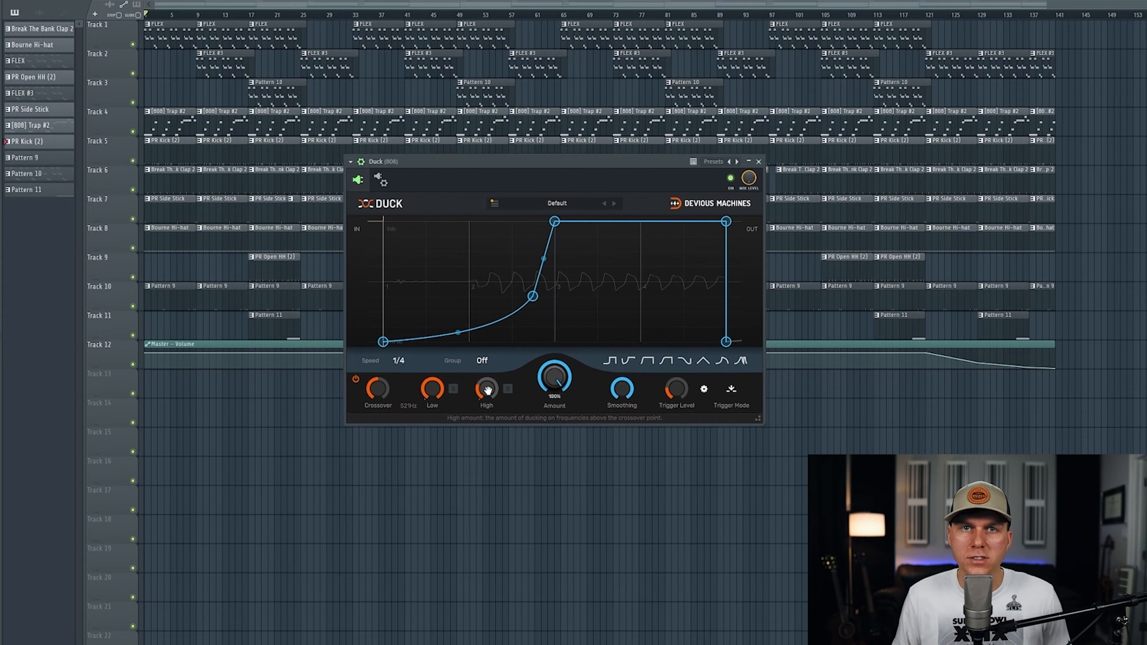
click(355, 378)
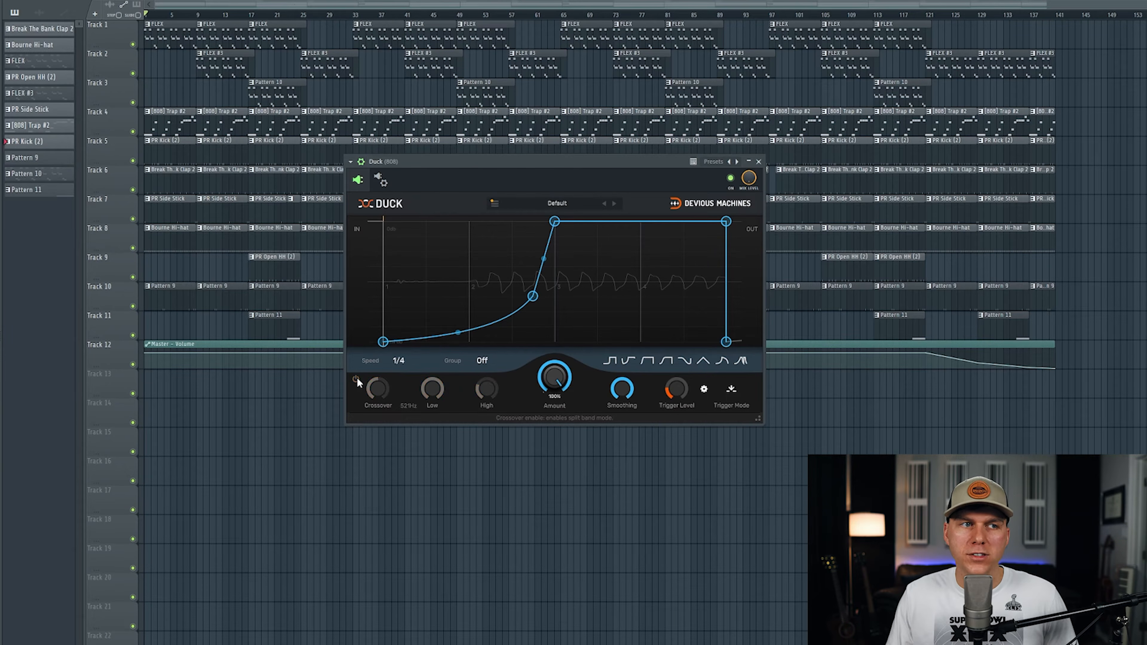
Look through Duck's envelope speed options and keep the speed at 1/4
click(398, 360)
click(425, 365)
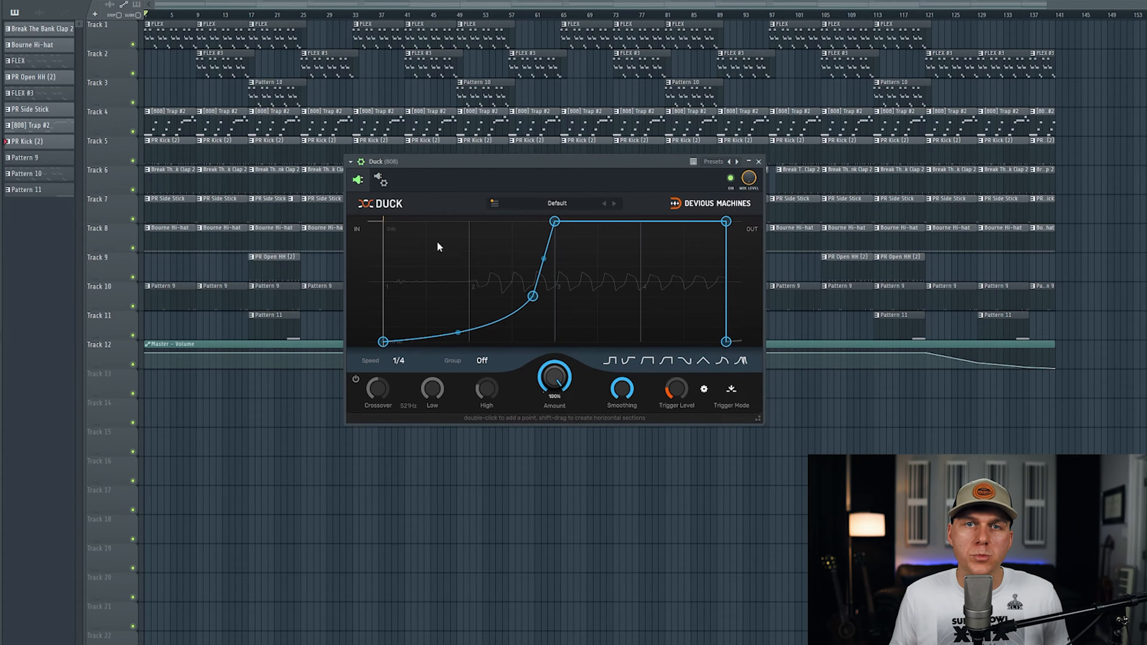
click(398, 360)
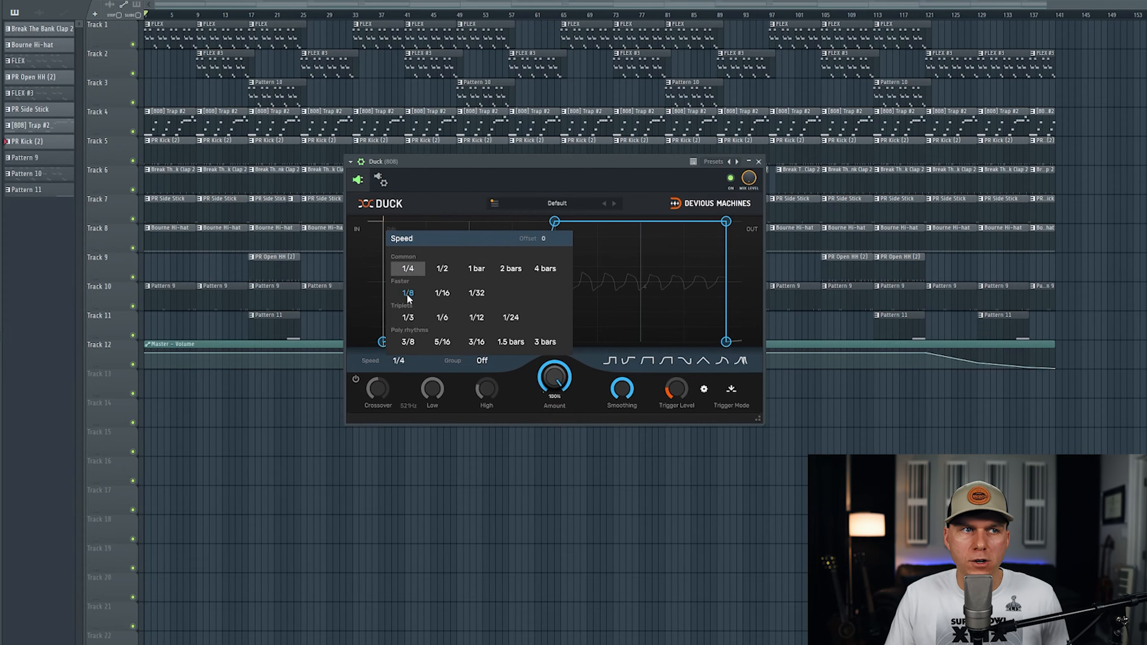
click(408, 270)
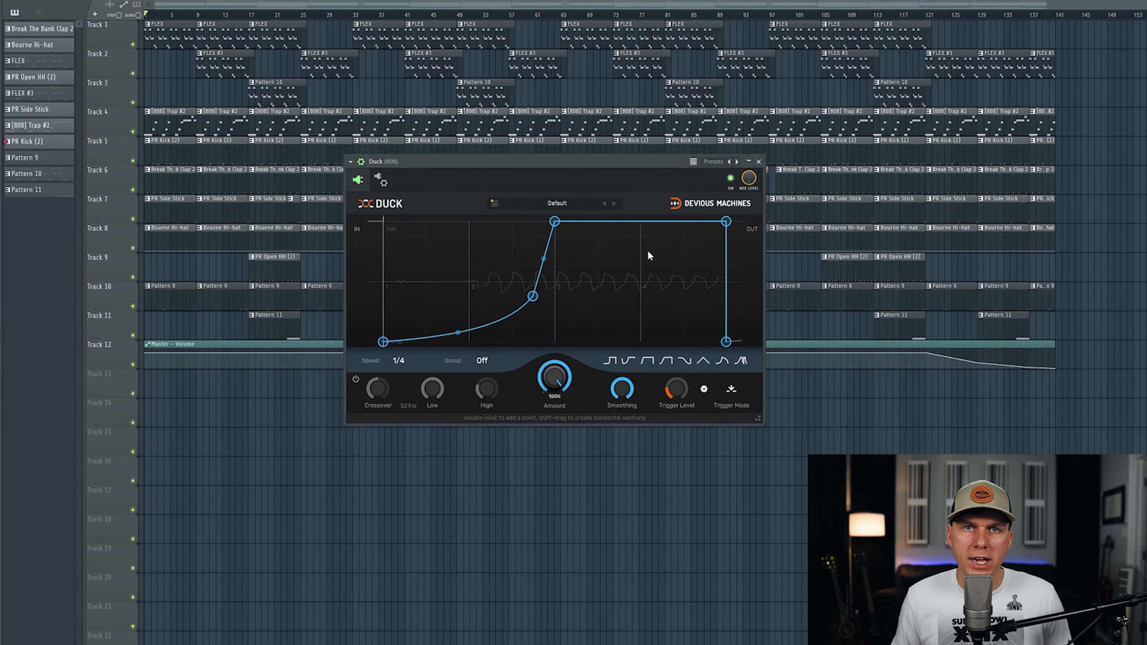
Set Duck's speed to 2 and try different ducking lengths with the curve's upper point, ending just past the envelope's midpoint
click(398, 360)
click(398, 360)
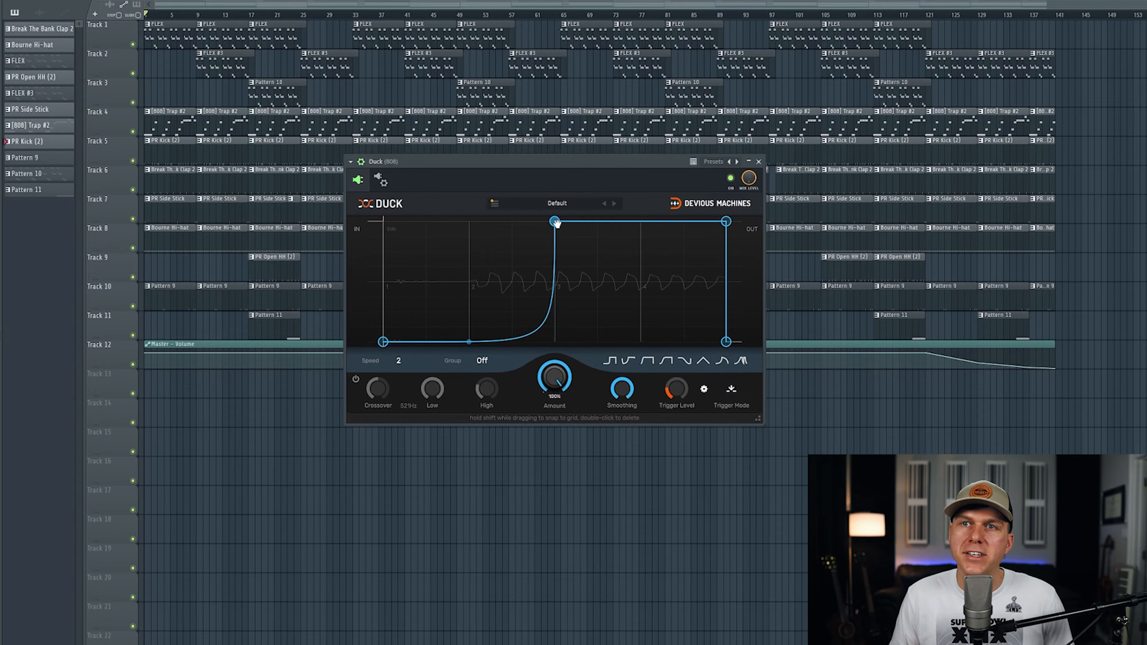
drag(555, 222, 633, 220)
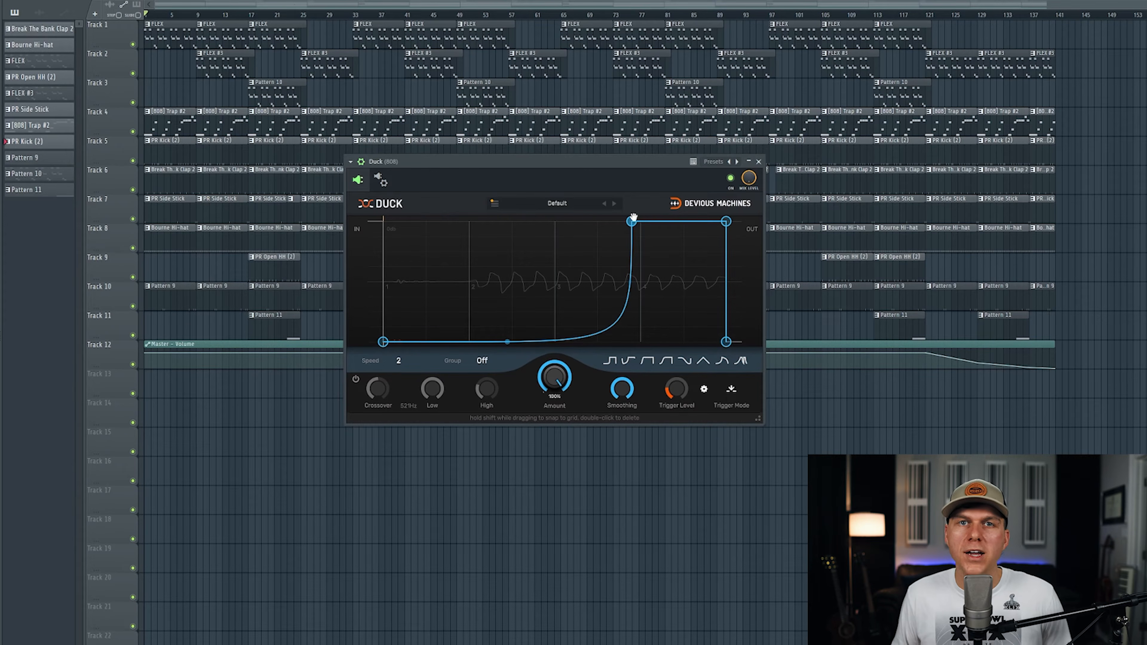
drag(633, 217, 554, 216)
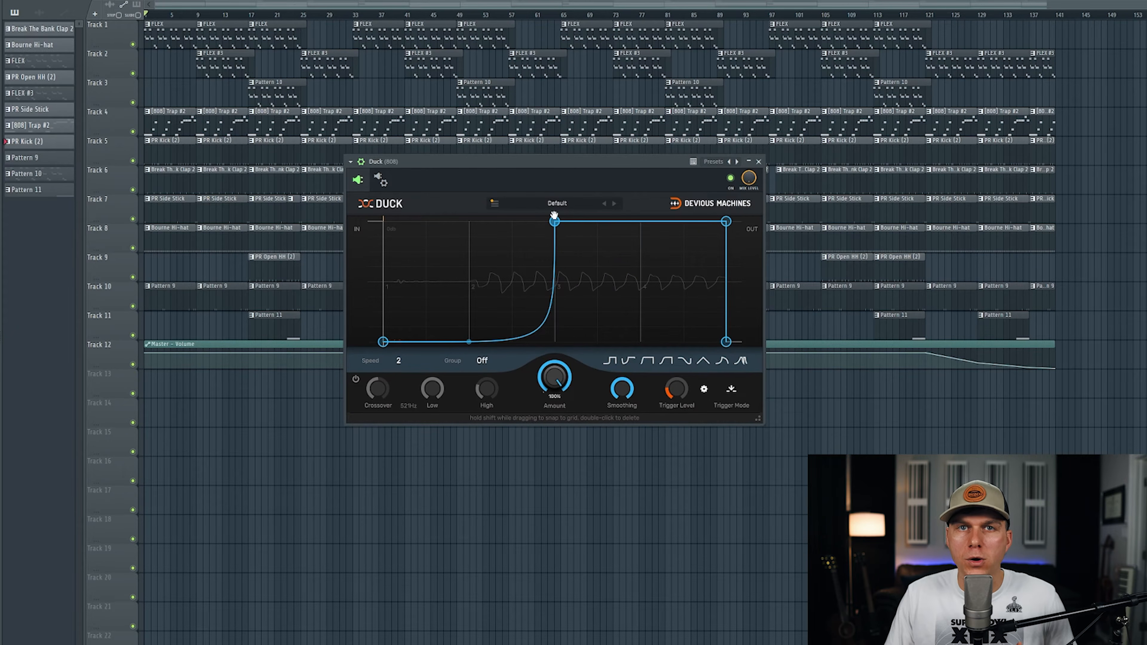
drag(554, 216, 573, 220)
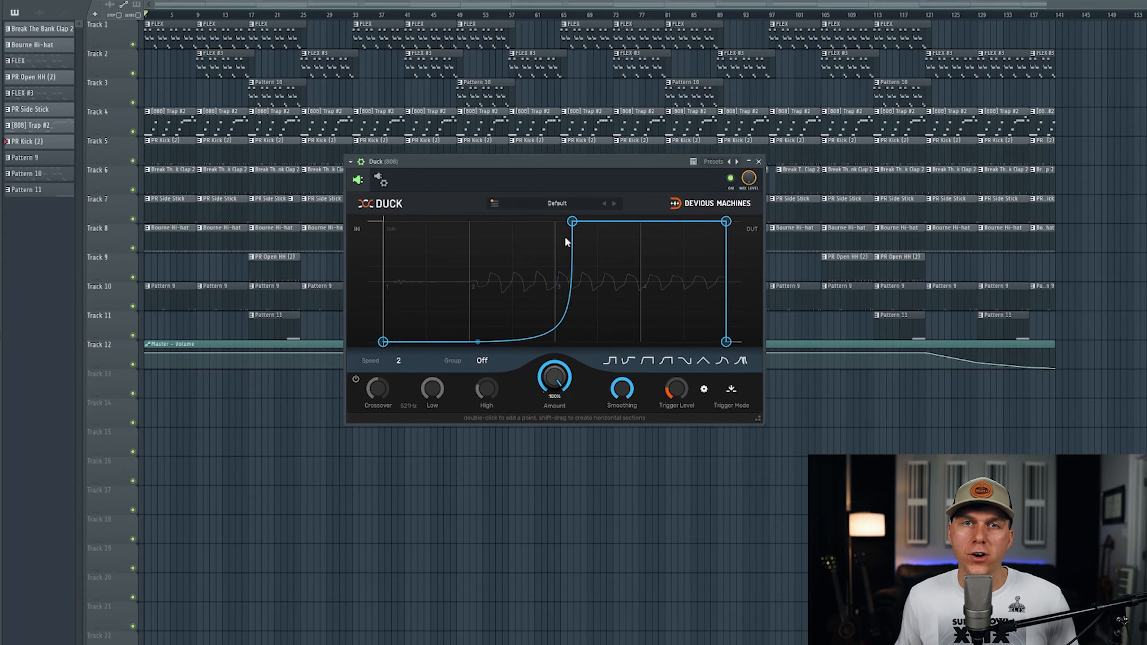
Play the beat and compare short and long ducking by moving the curve's upper point, finishing at grid line 2
key(space)
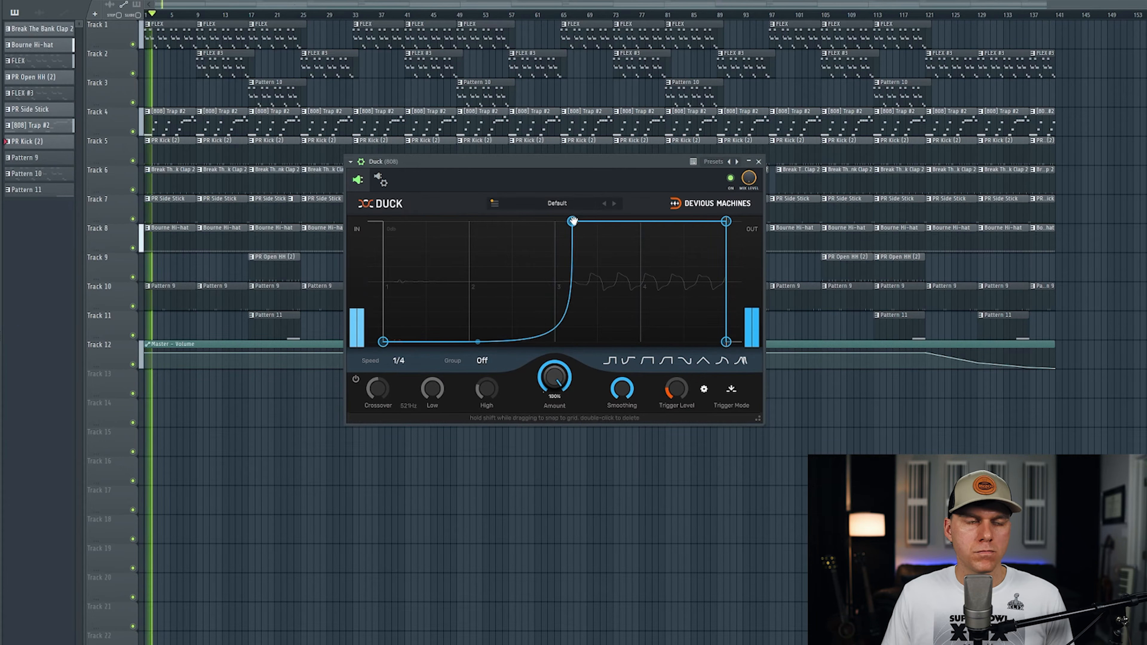
drag(571, 221, 471, 212)
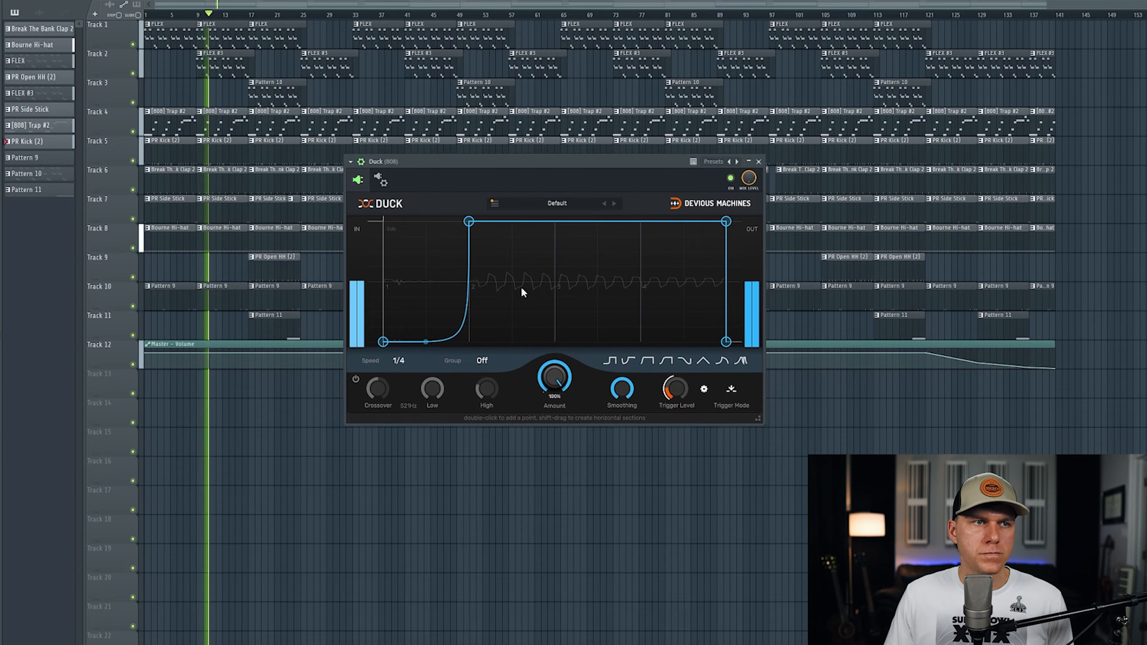
drag(468, 222, 633, 222)
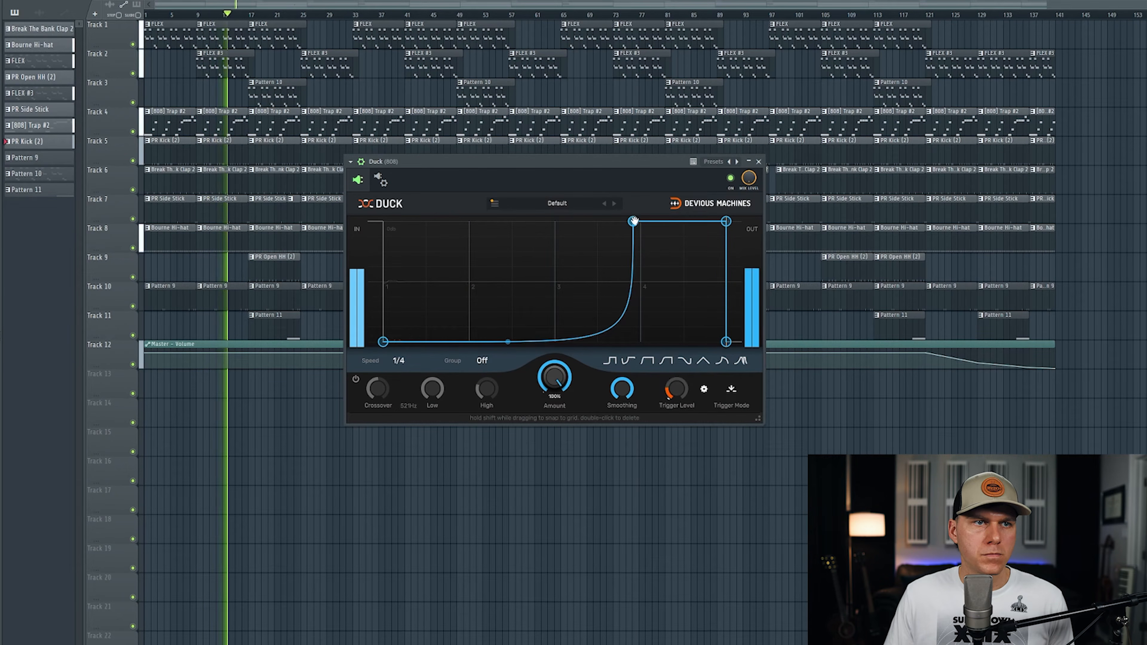
drag(633, 221, 468, 221)
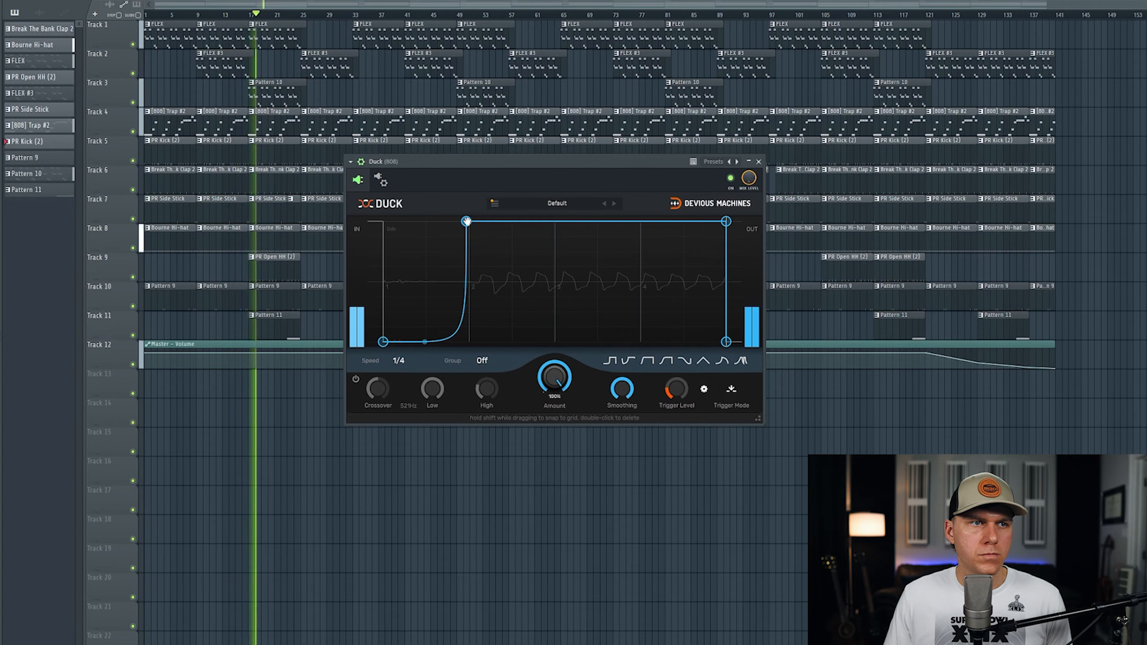
Fine-tune Duck's curve by trying the upper point slightly past grid line 2 and a gentler bend, finishing with the steep bend at grid line 2
drag(467, 221, 472, 221)
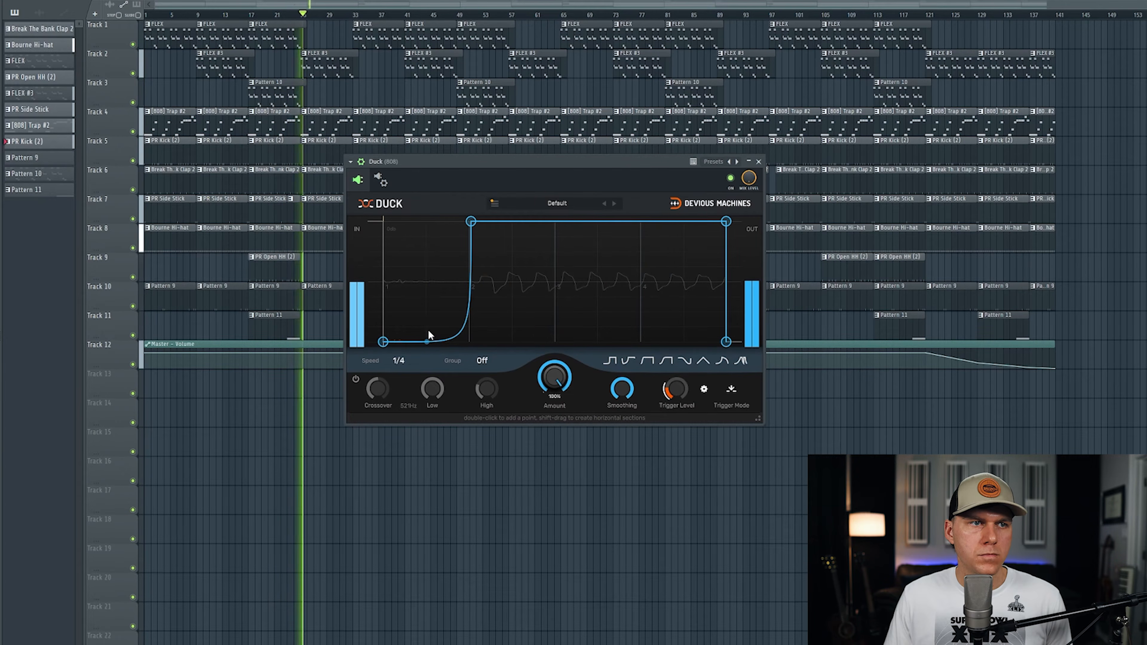
drag(429, 342, 427, 336)
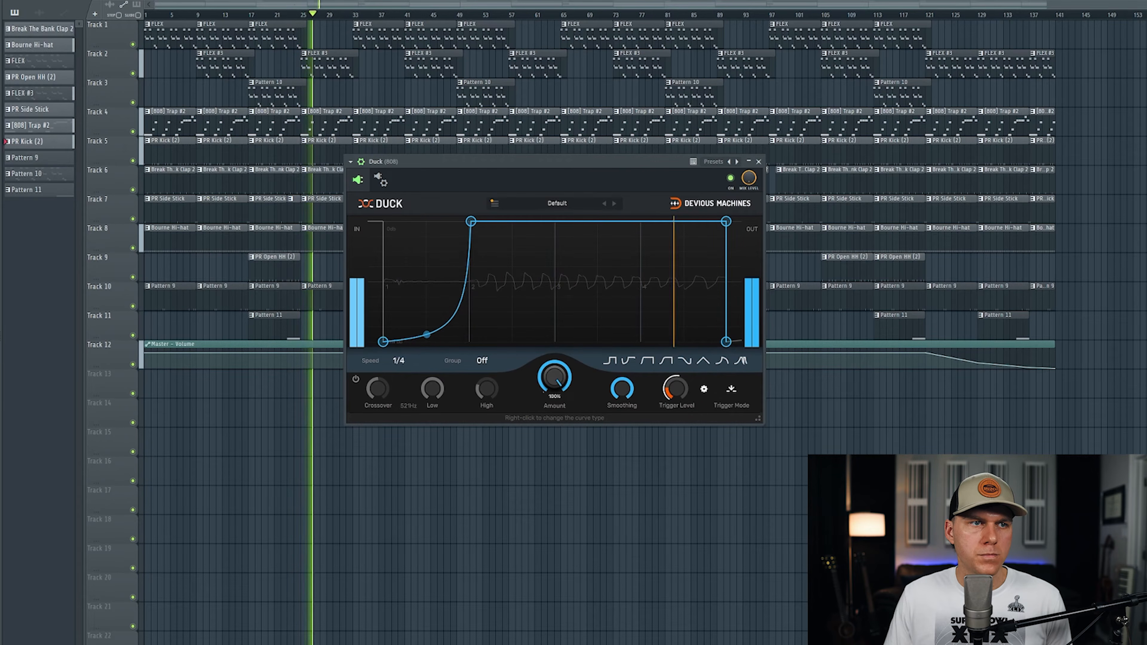
drag(471, 229, 479, 221)
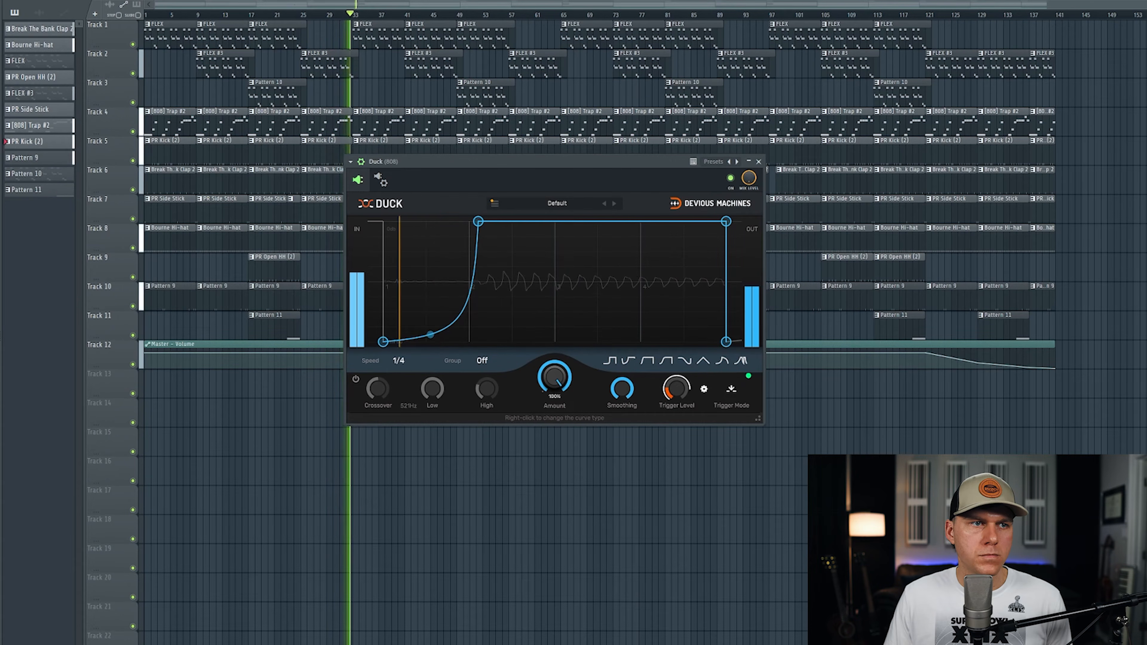
drag(429, 334, 430, 352)
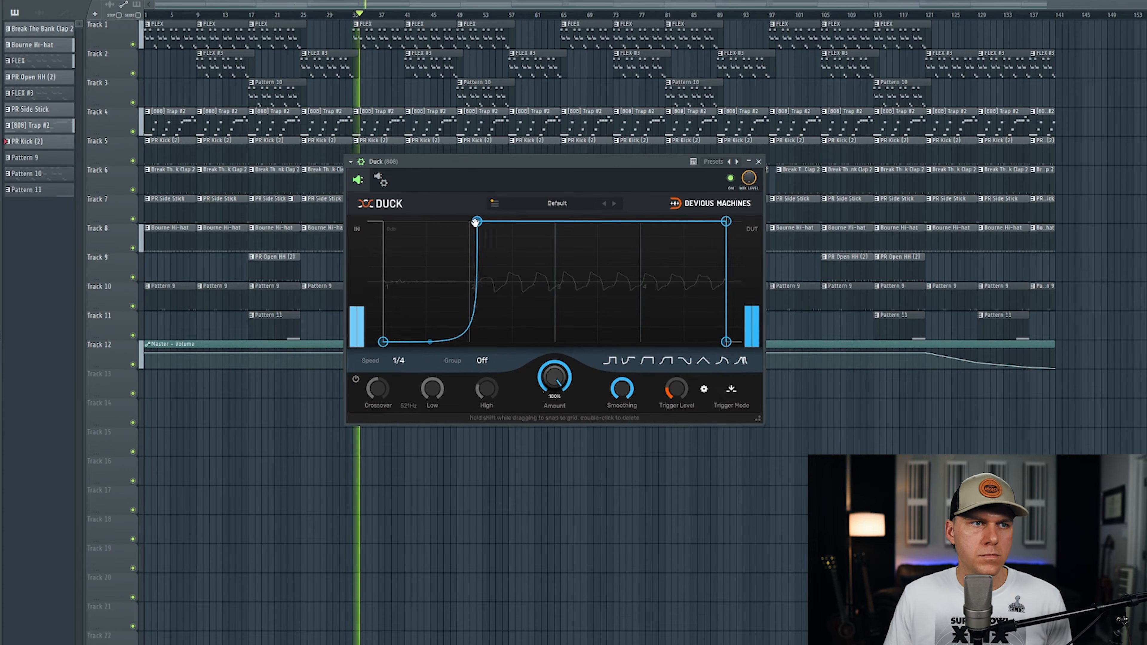
drag(478, 221, 472, 221)
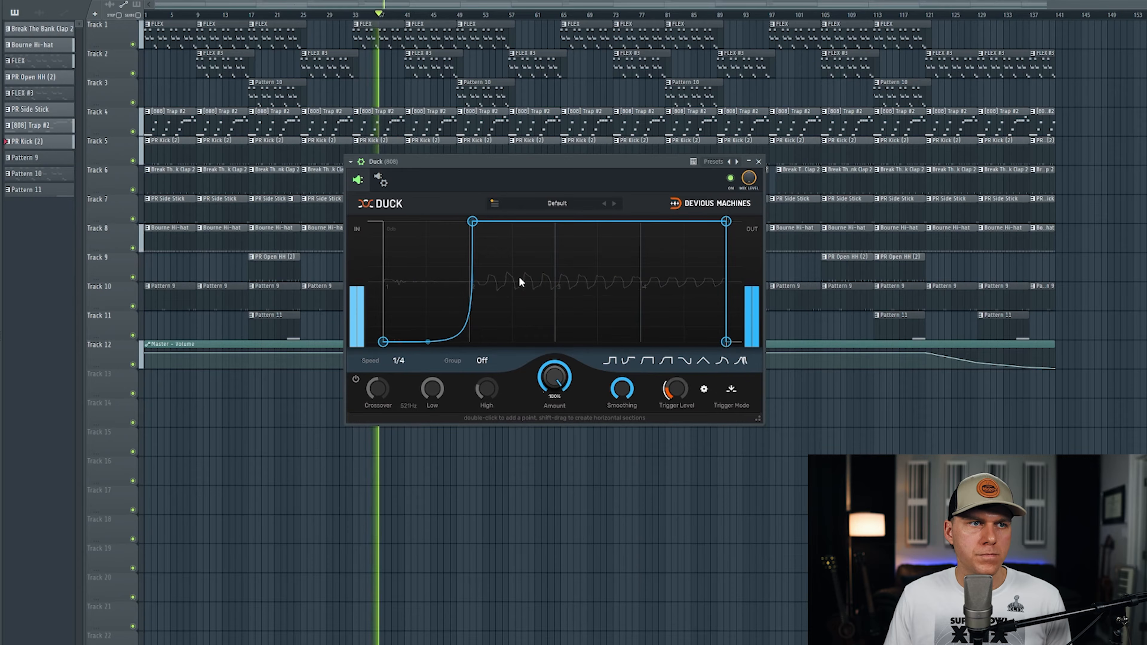
drag(472, 221, 468, 221)
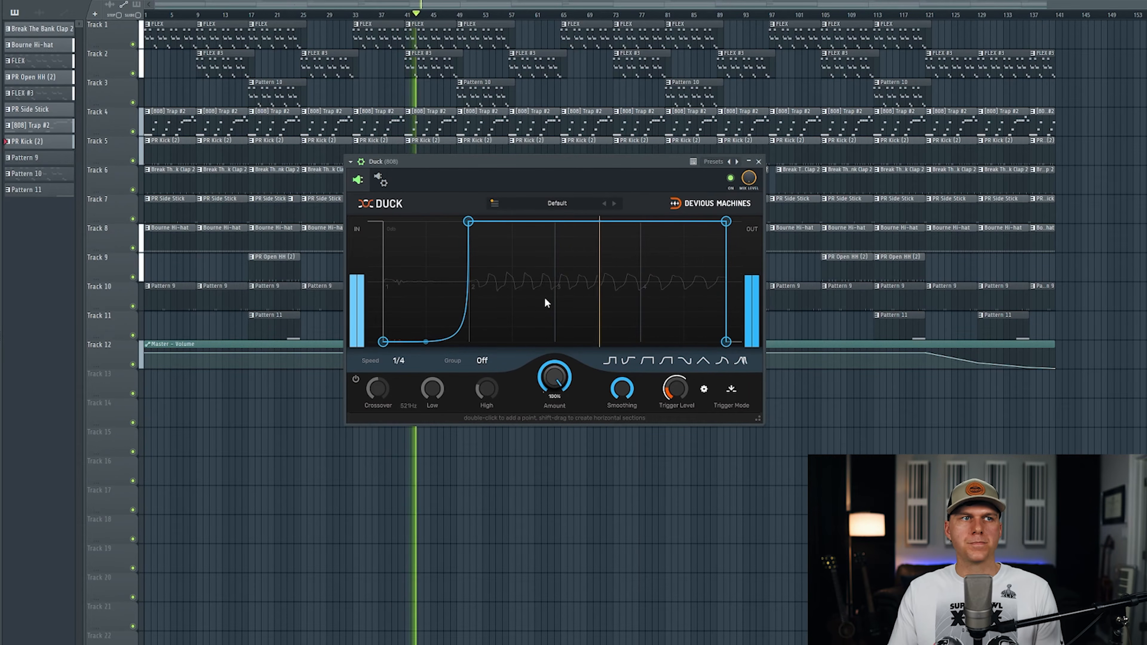
Stop the beat, play it again to hear the 808 with the adjusted ducking curve, and stop playback
key(space)
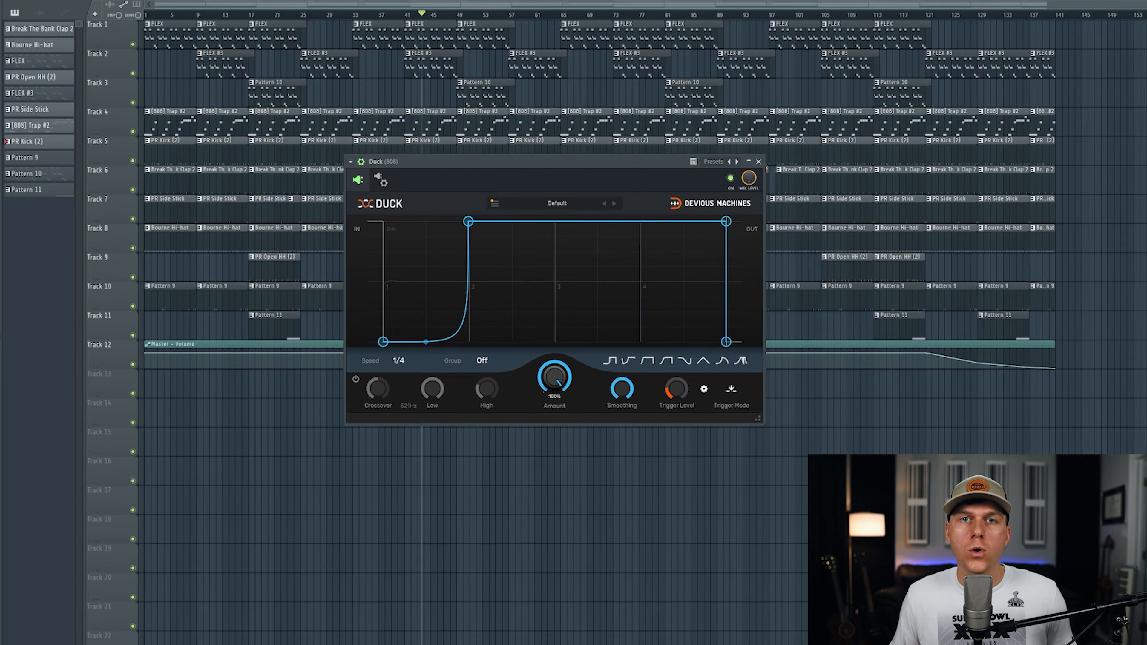
key(space)
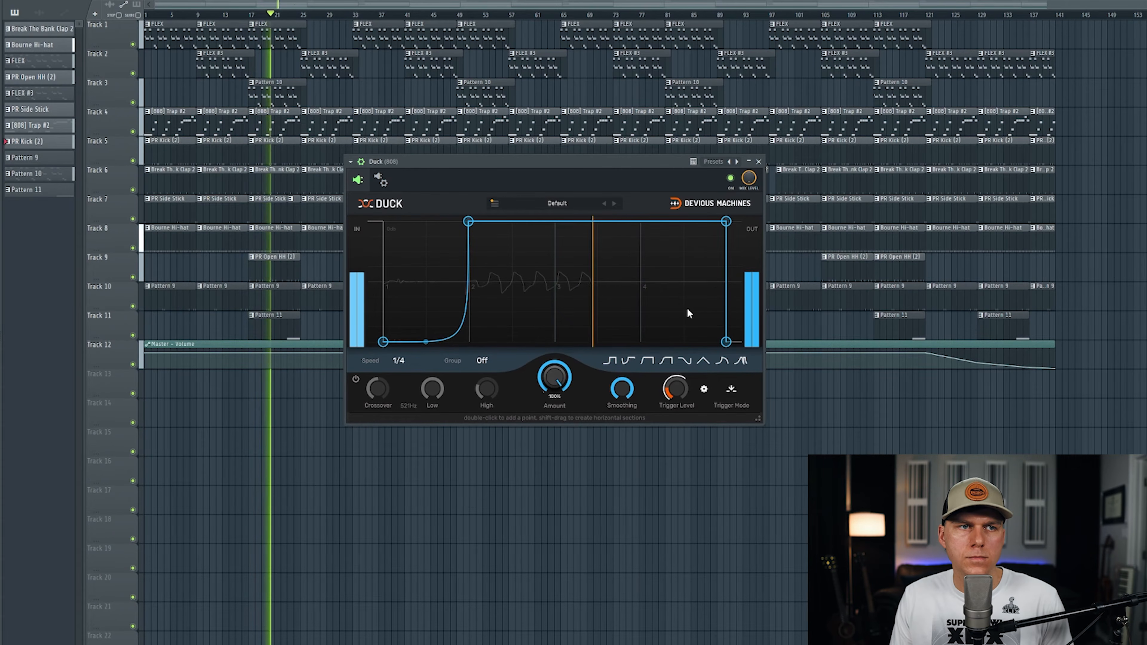
key(space)
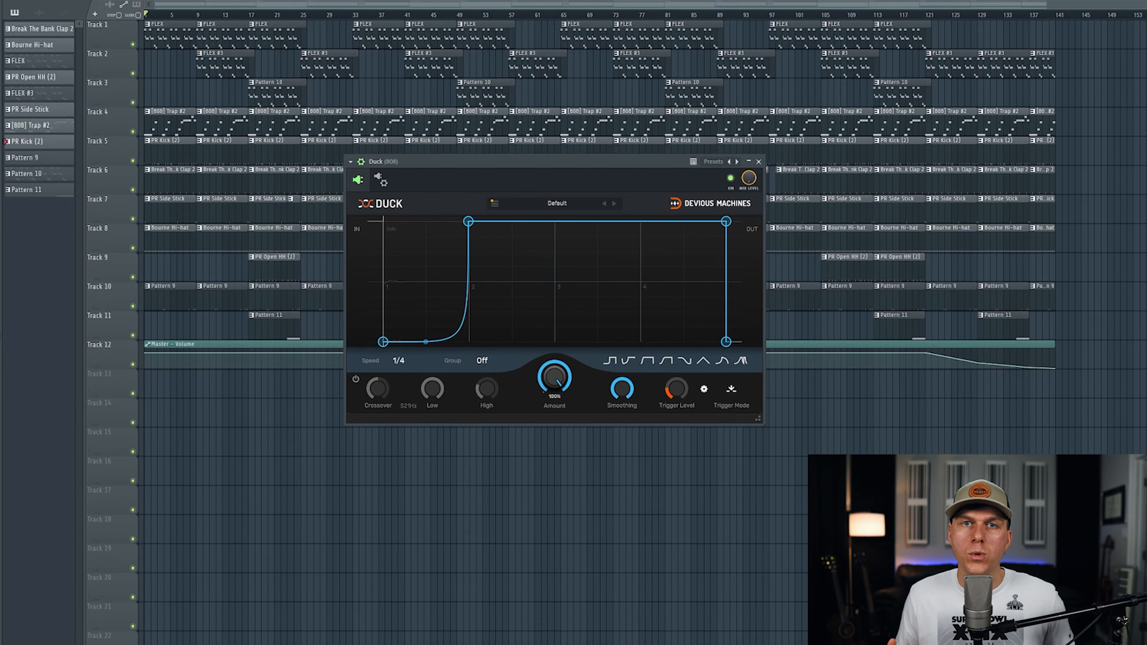
Show the mixer, bypass Duck on the 808 track, and play the beat with the Master track selected to check its level
key(F9)
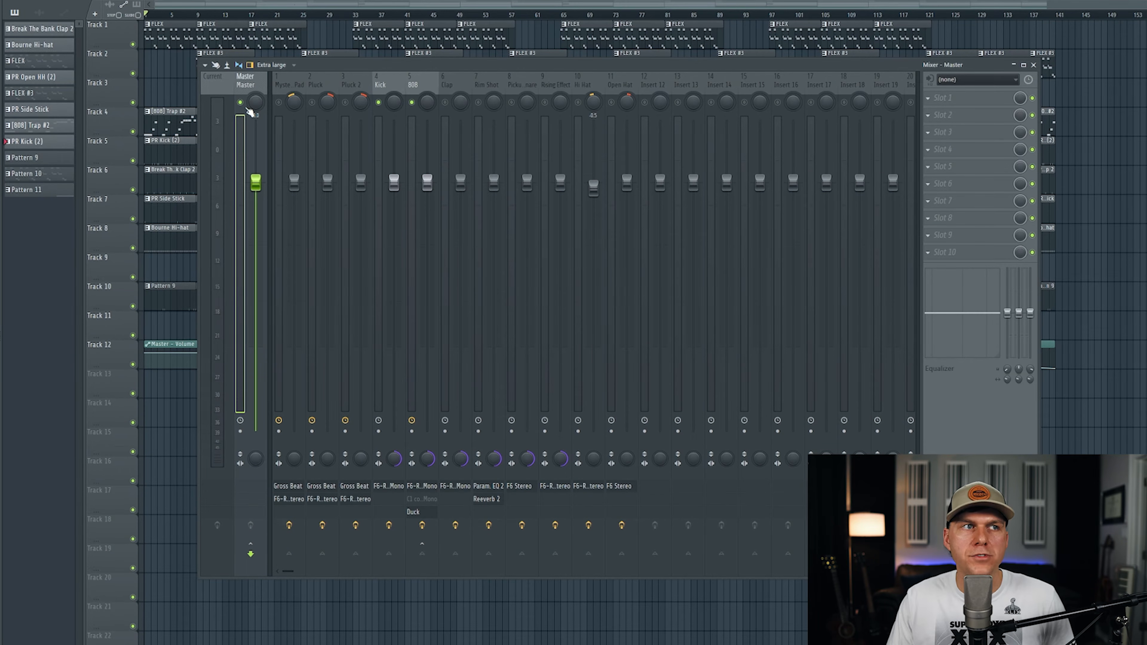
click(428, 84)
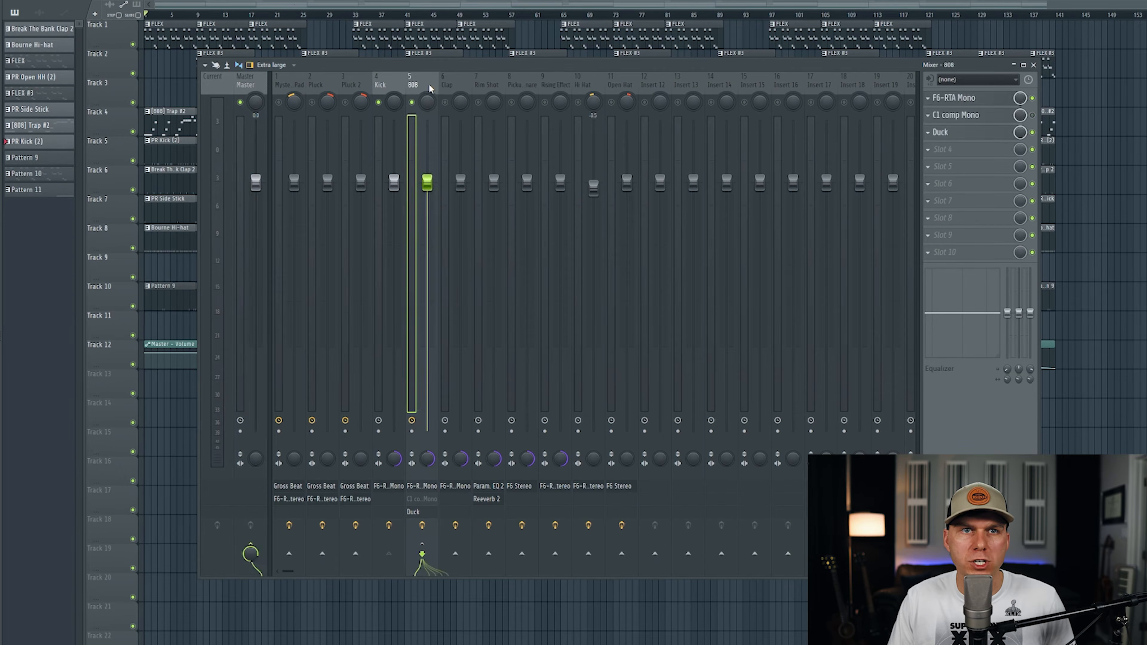
click(1032, 132)
click(246, 85)
key(space)
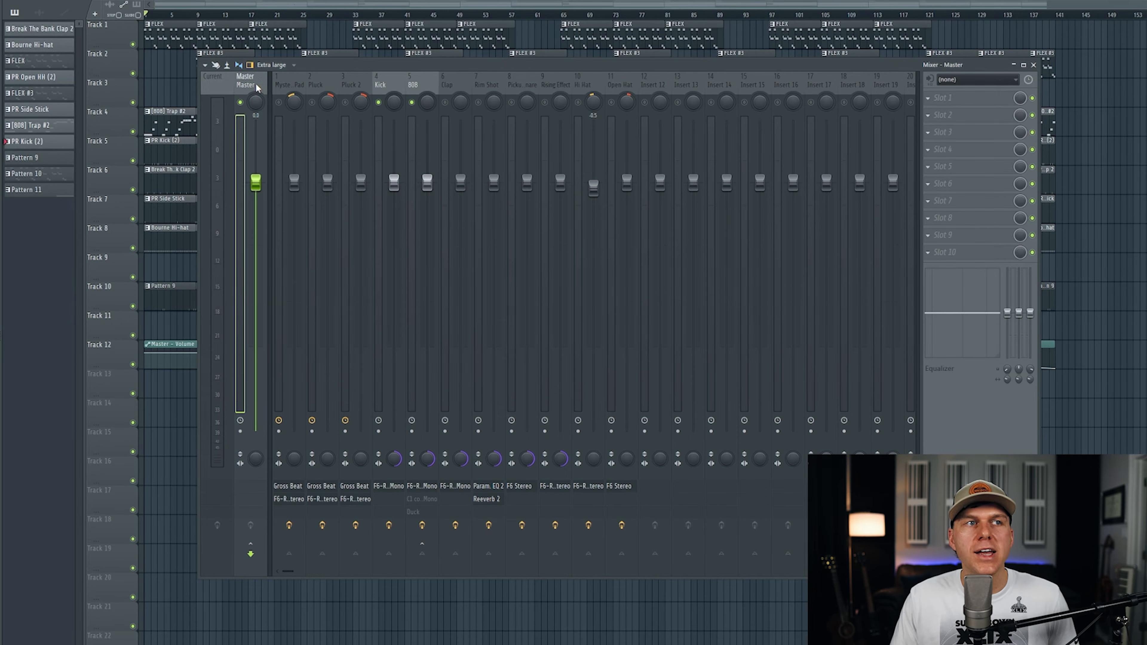
Re-enable Duck on the 808 track and play the beat with the Master track selected to compare its level
click(415, 86)
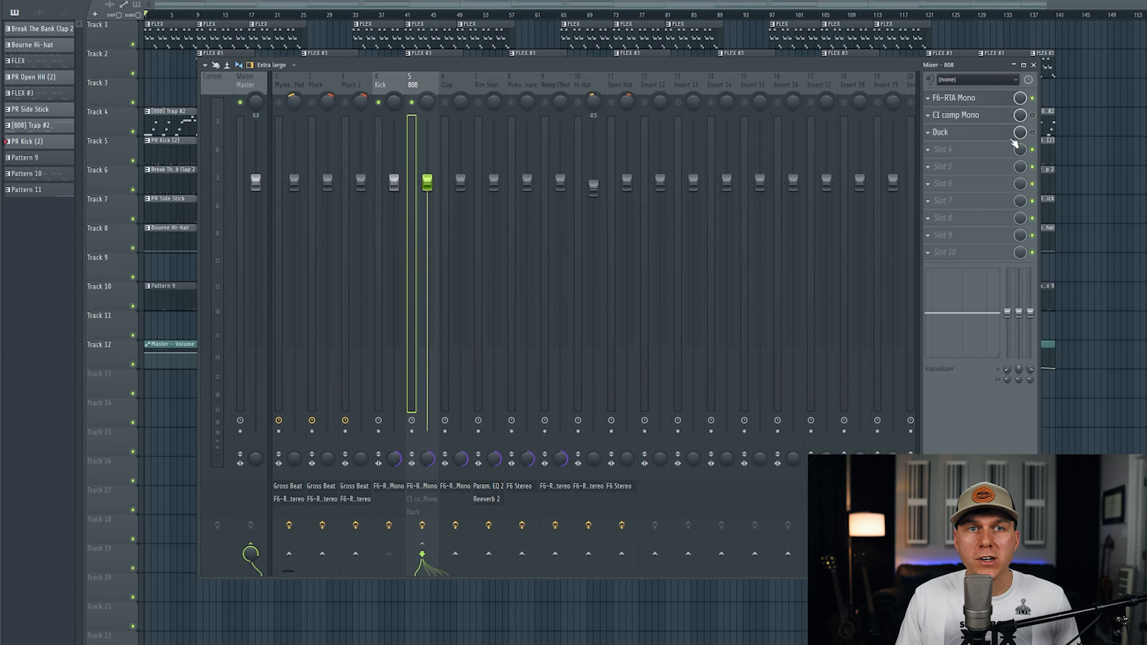
click(1032, 132)
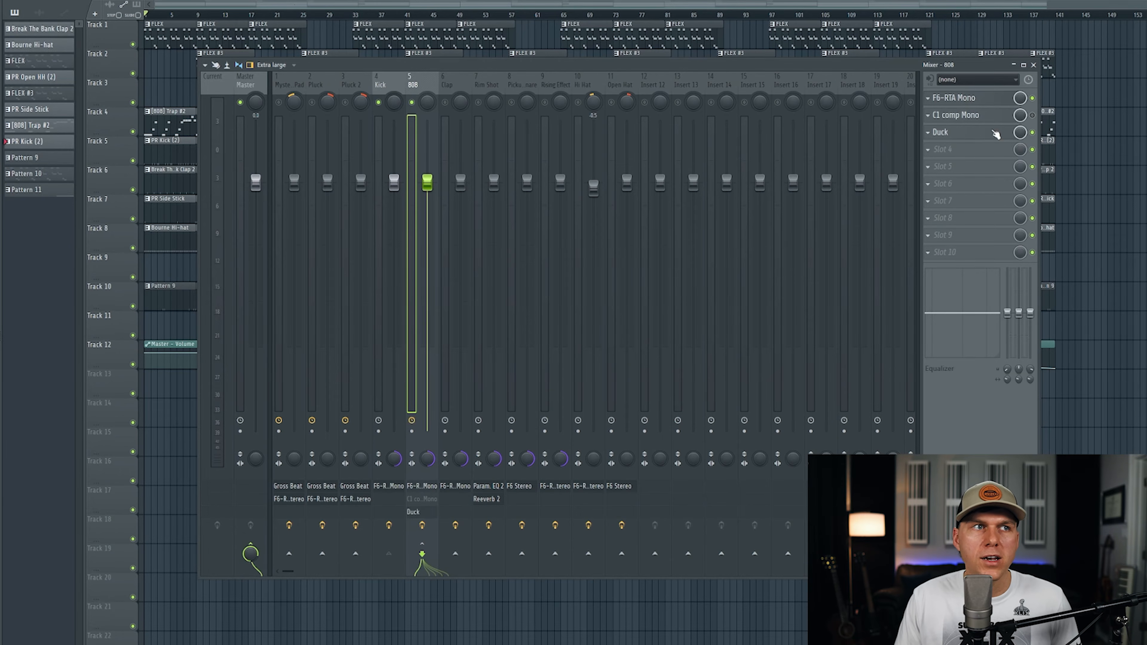
click(246, 86)
key(space)
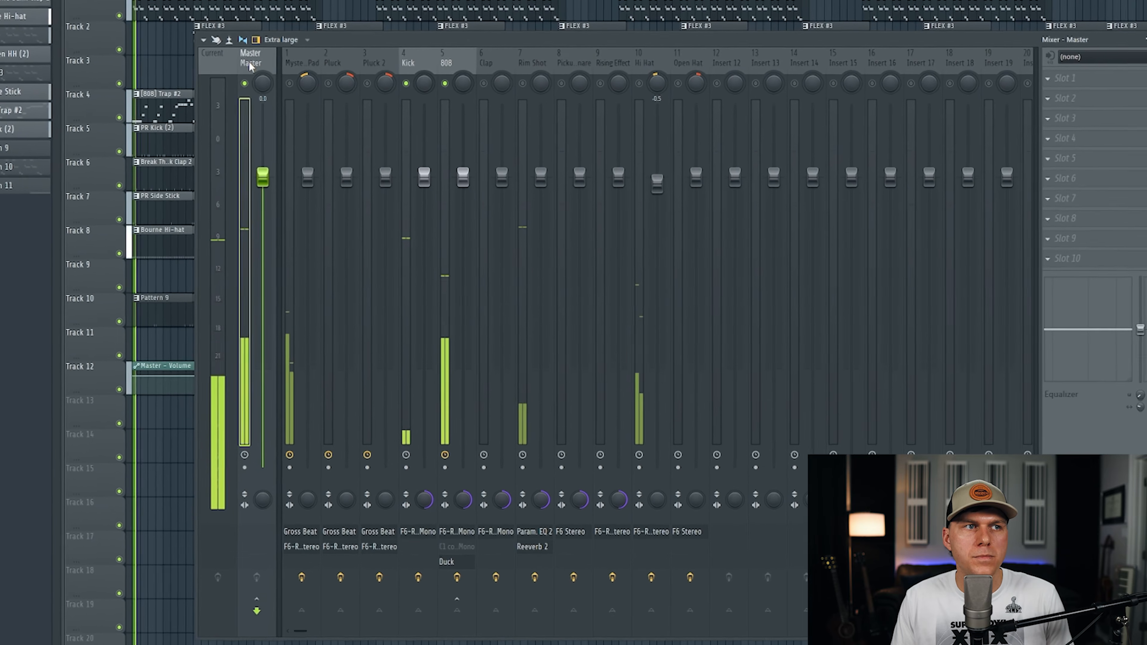